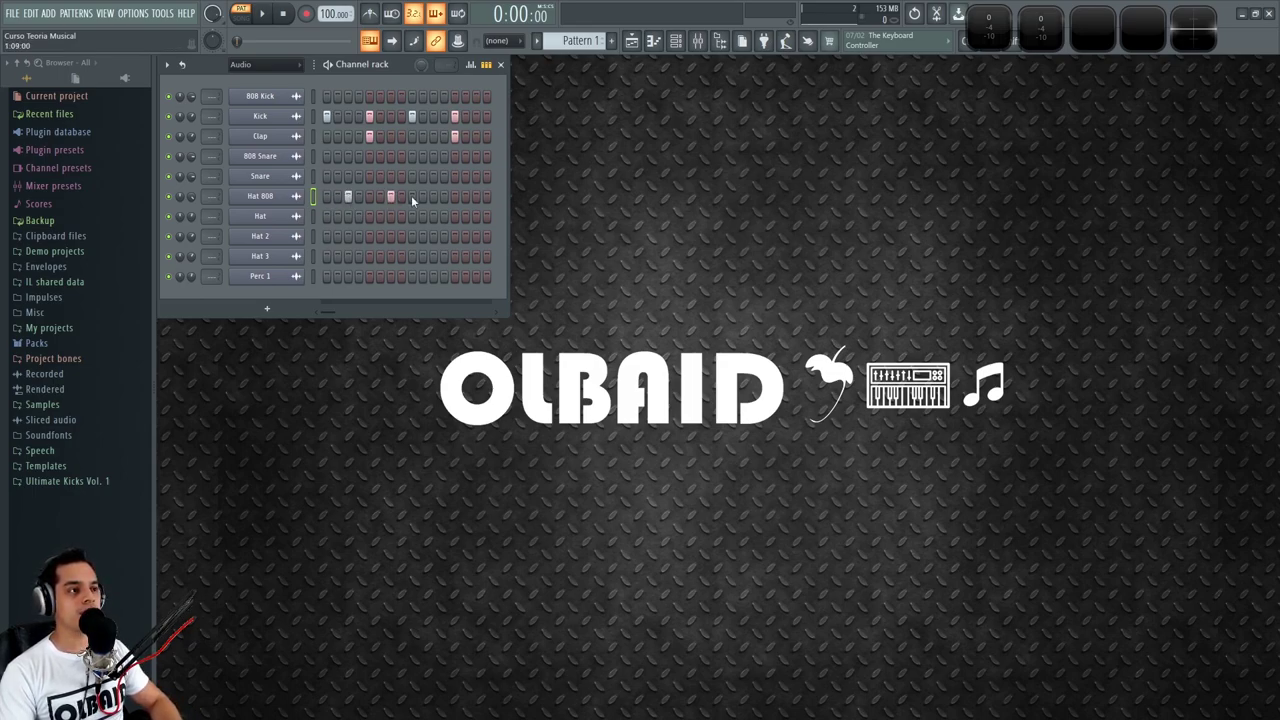
- Add Hat 808 hits on steps 11 and 15 and play the pattern
click(481, 197)
key(space)
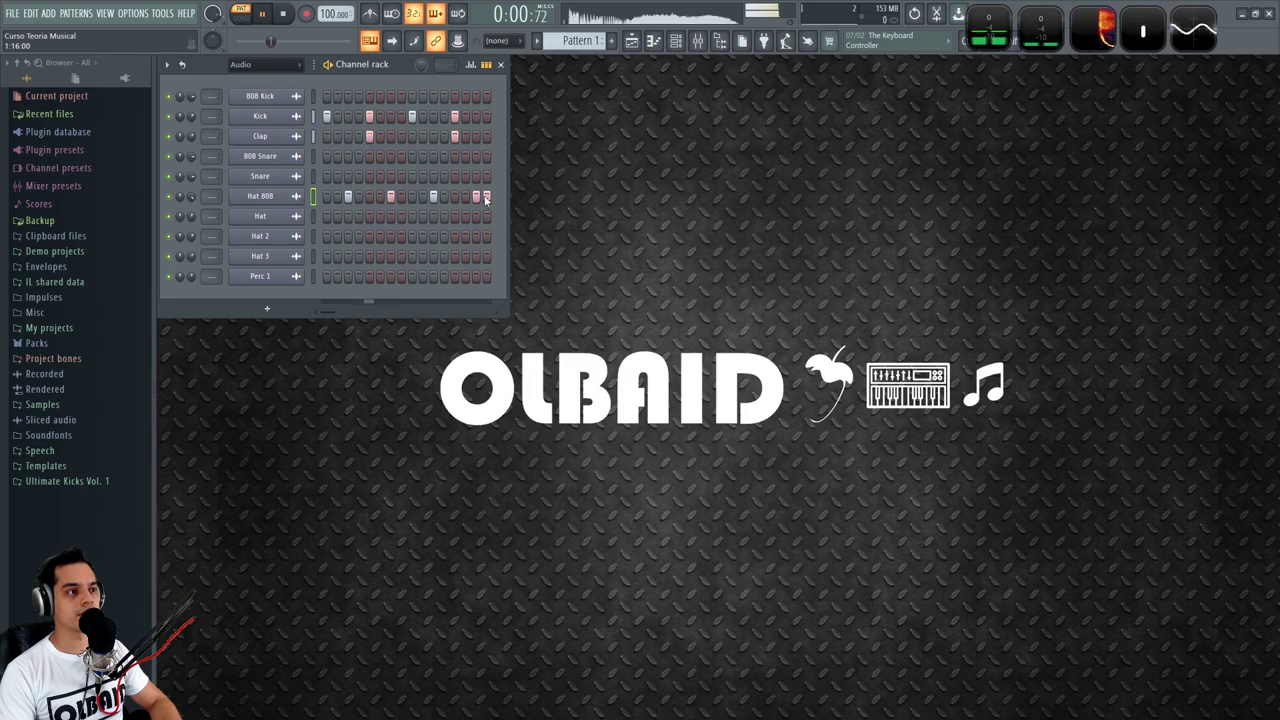
- Open the Hat 808 channel in the piano roll and lengthen its four C5 notes to one step each
right_click(310, 195)
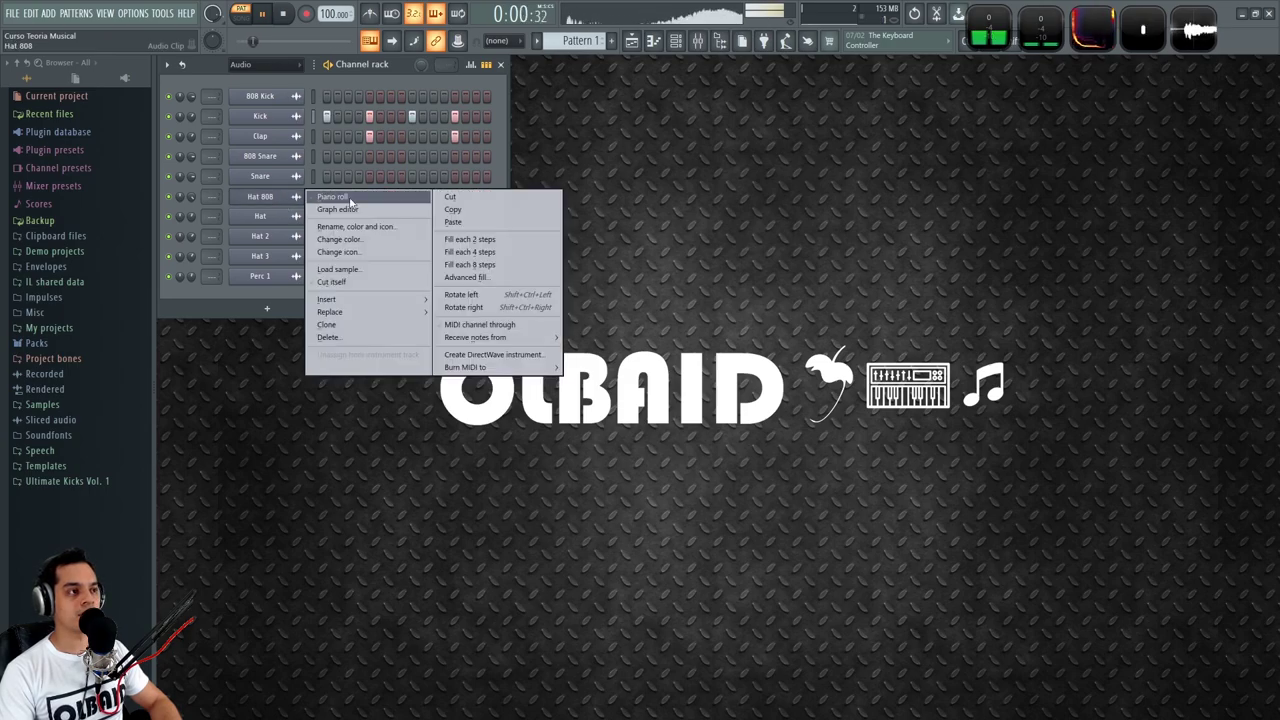
click(330, 196)
drag(257, 329, 723, 371)
drag(790, 433, 335, 369)
key(space)
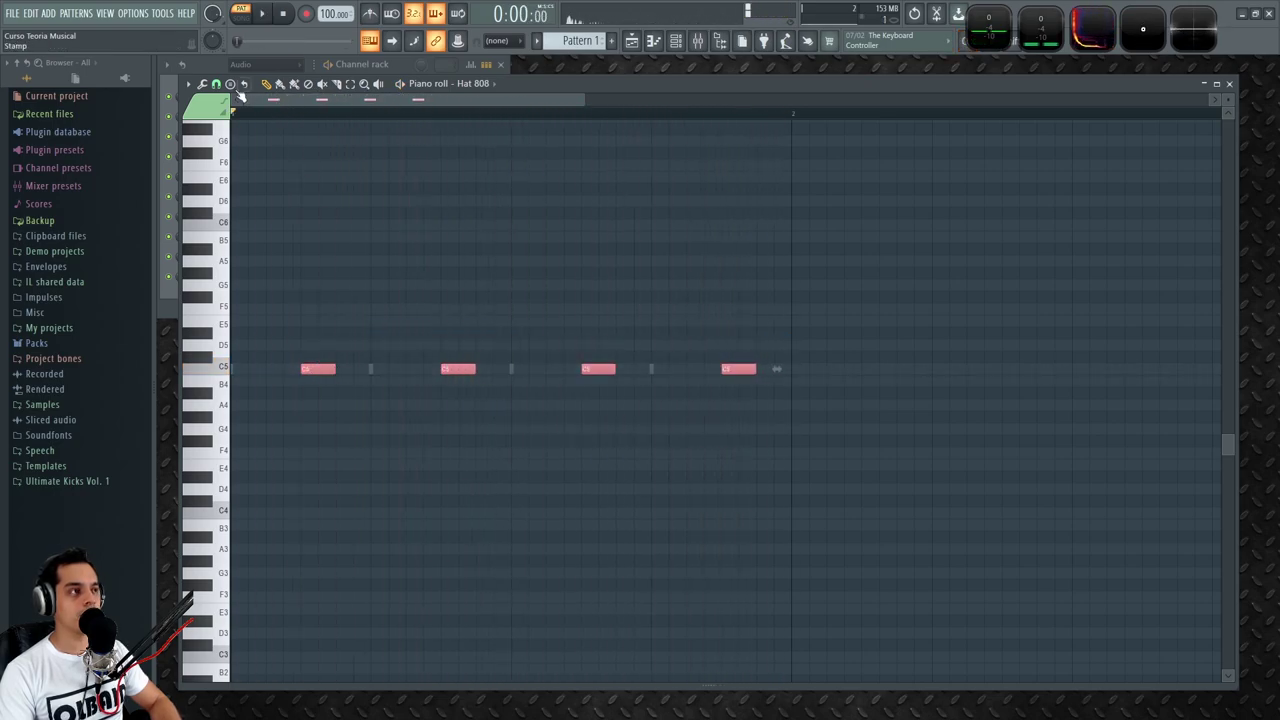
- Set the piano roll snap to Step, deselect the notes and play the pattern through
click(216, 83)
click(237, 213)
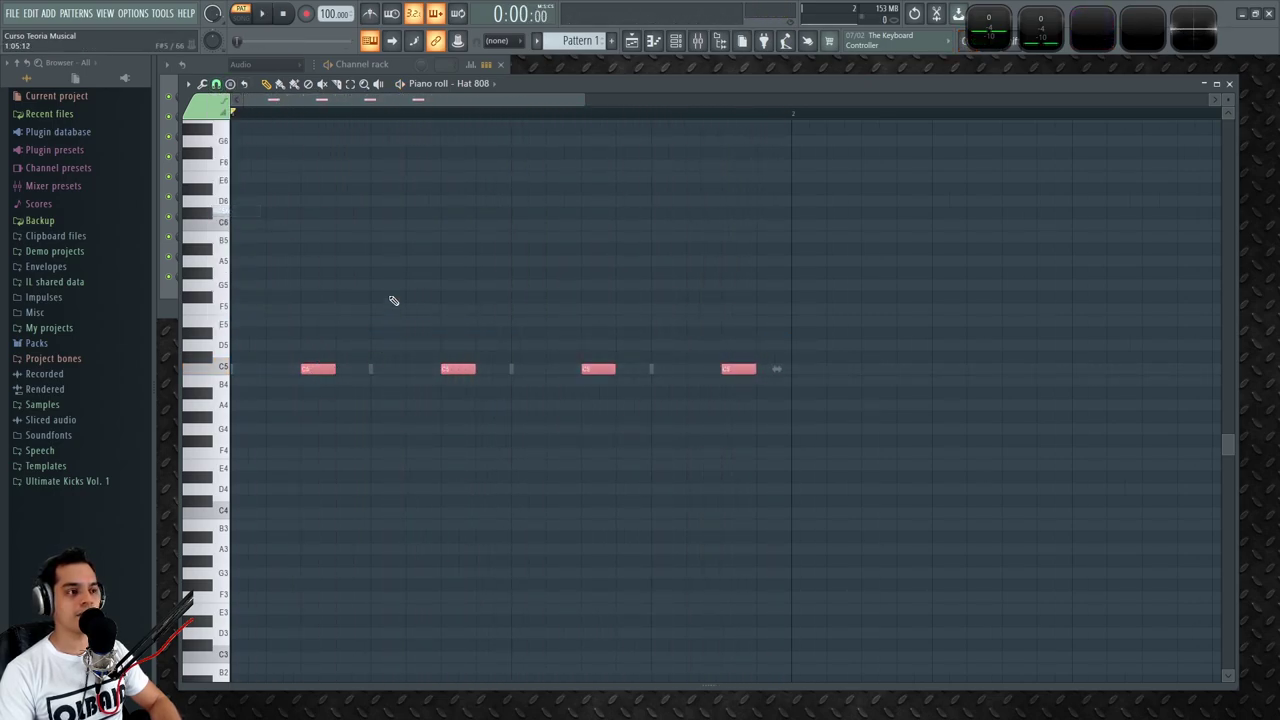
click(632, 307)
key(space)
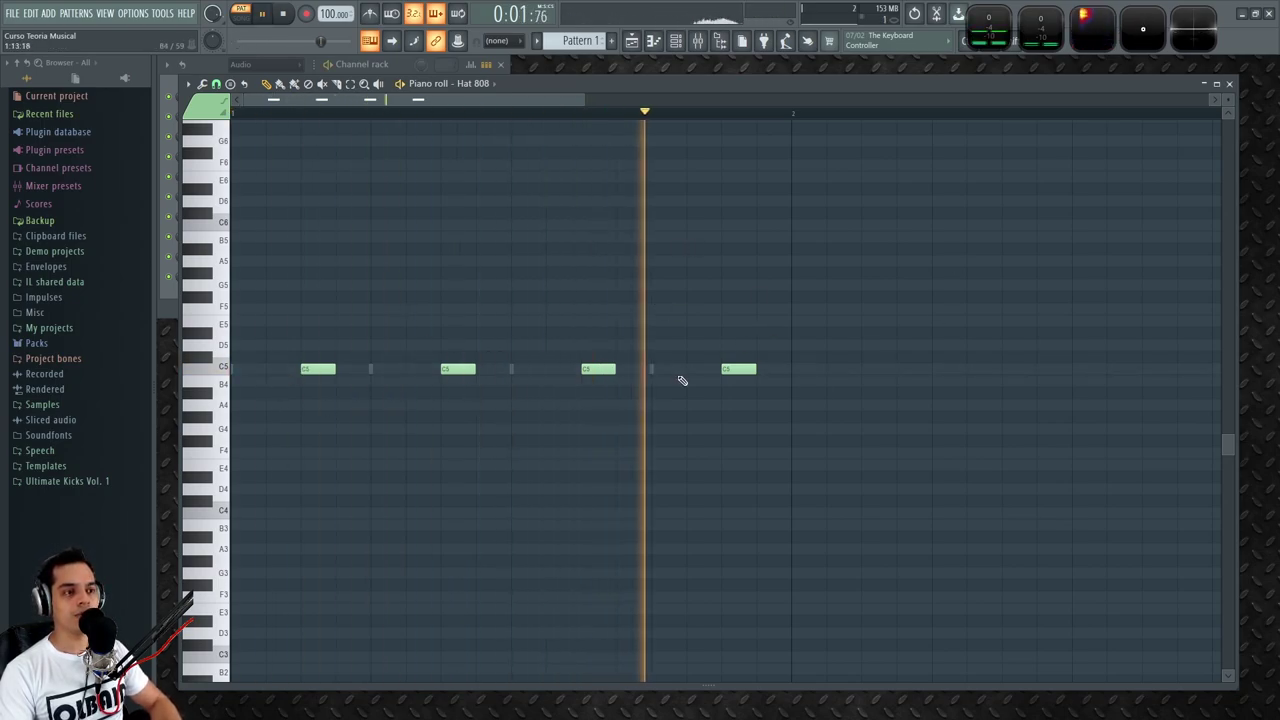
key(space)
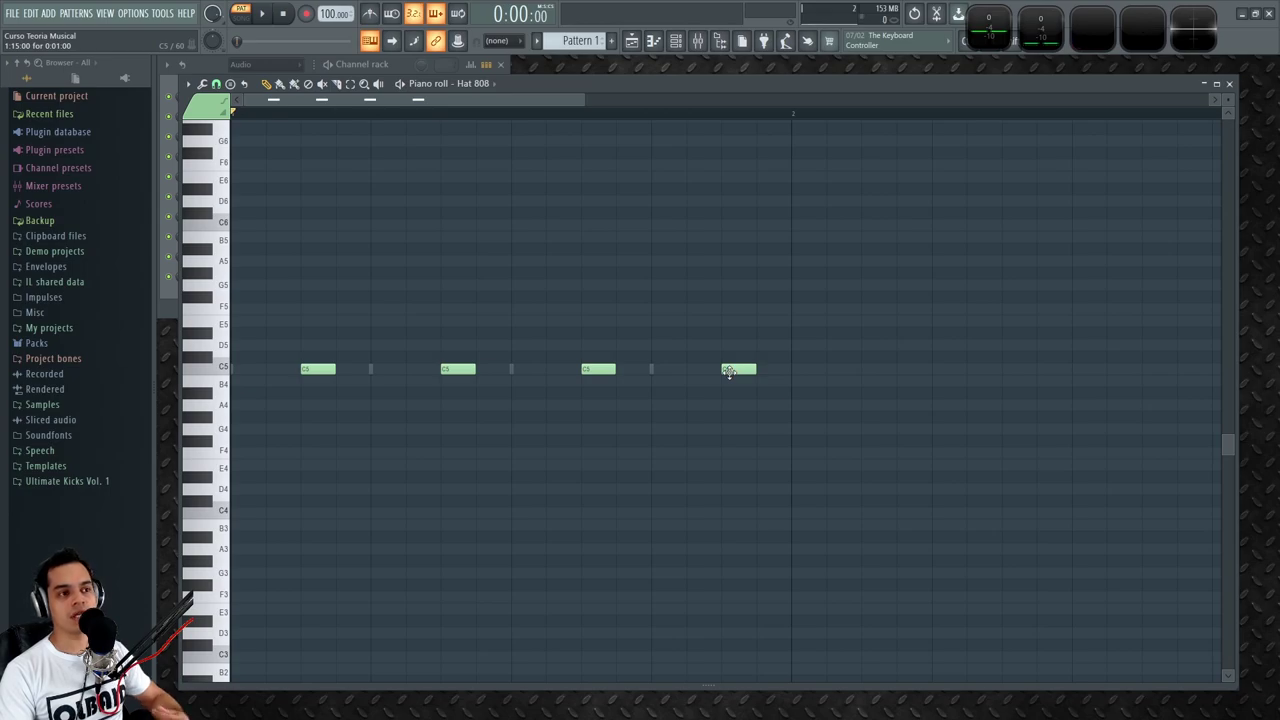
- Add a one-step C5 note at the start of beat four and play the pattern
click(728, 371)
click(655, 371)
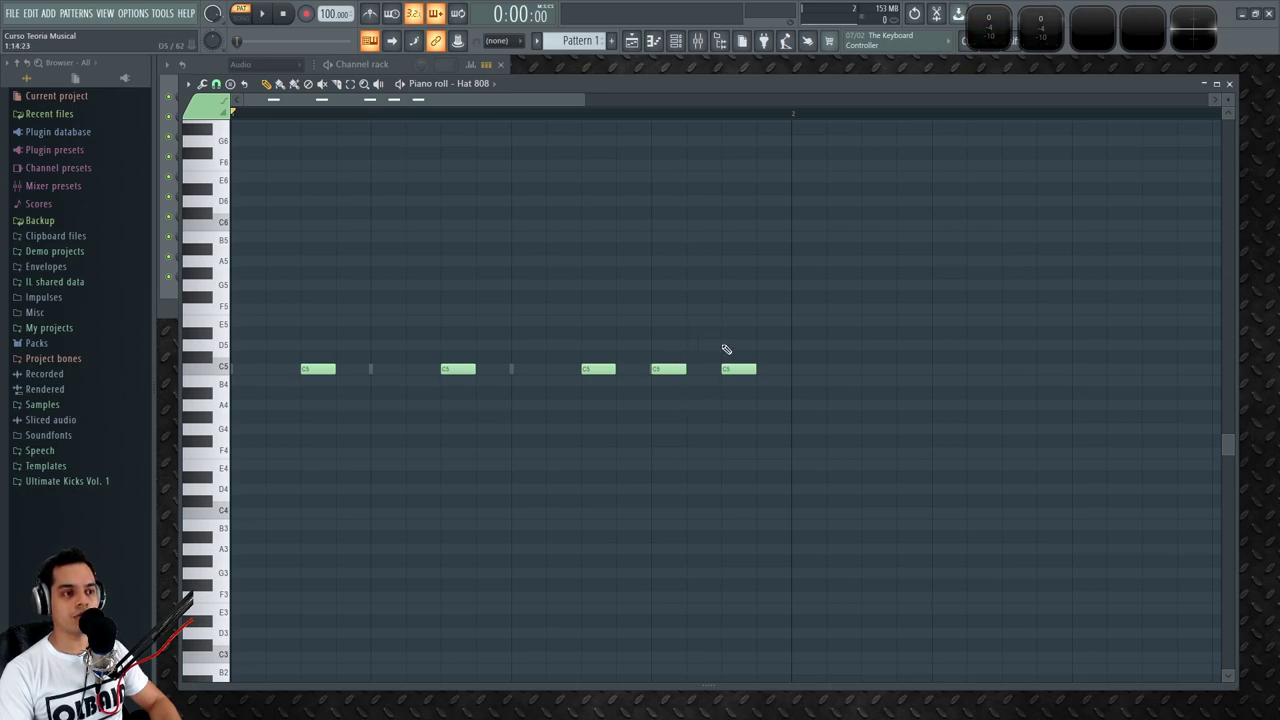
key(space)
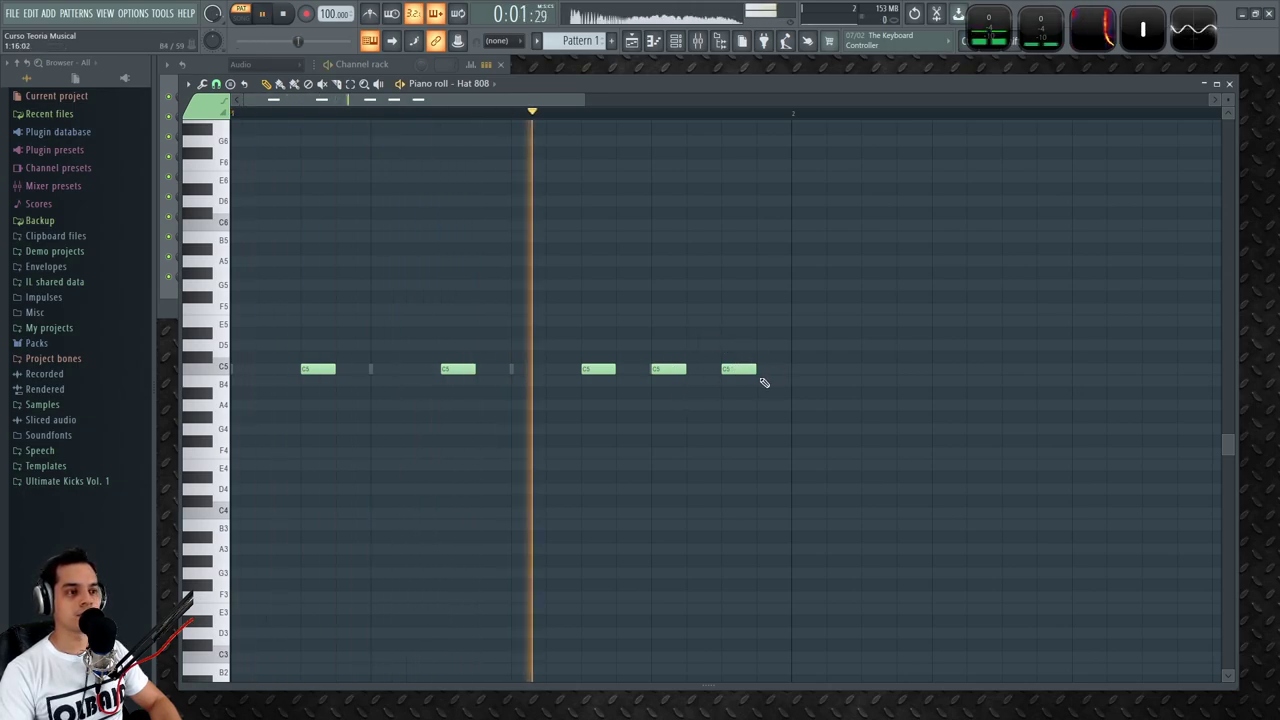
key(space)
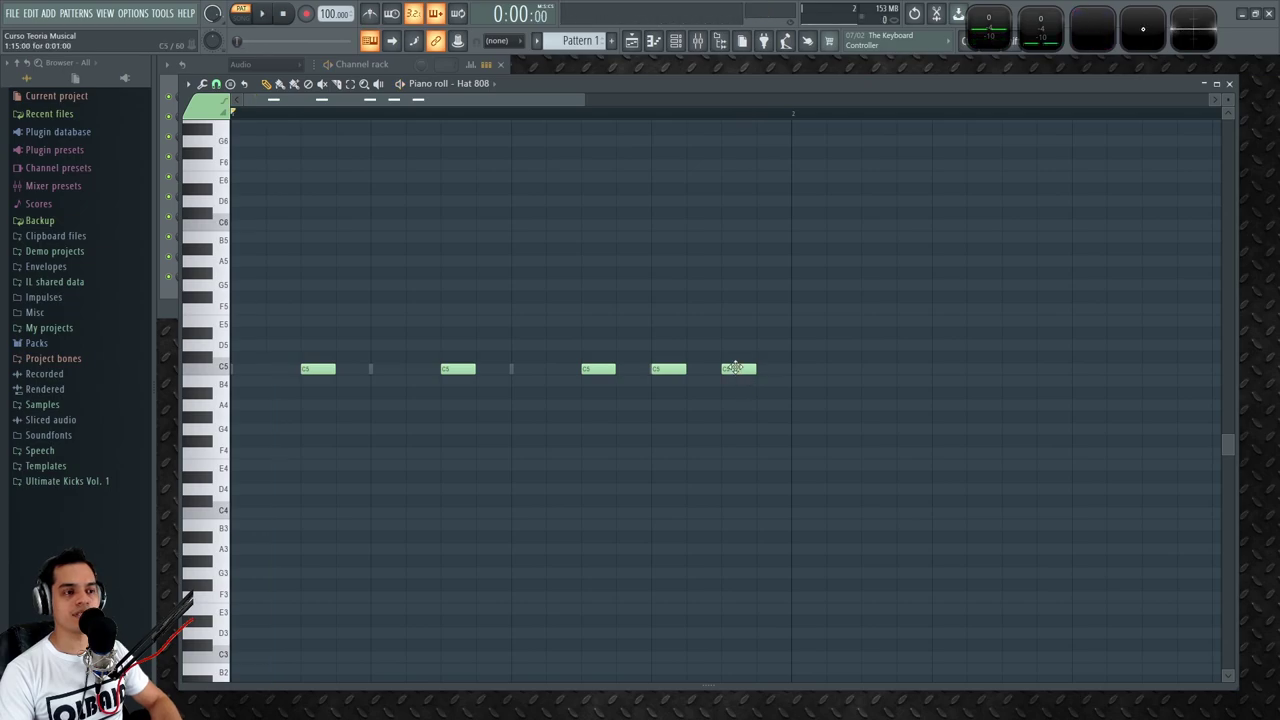
- Fill the remaining gaps of beat four with one-step C5 notes and play the pattern
click(690, 371)
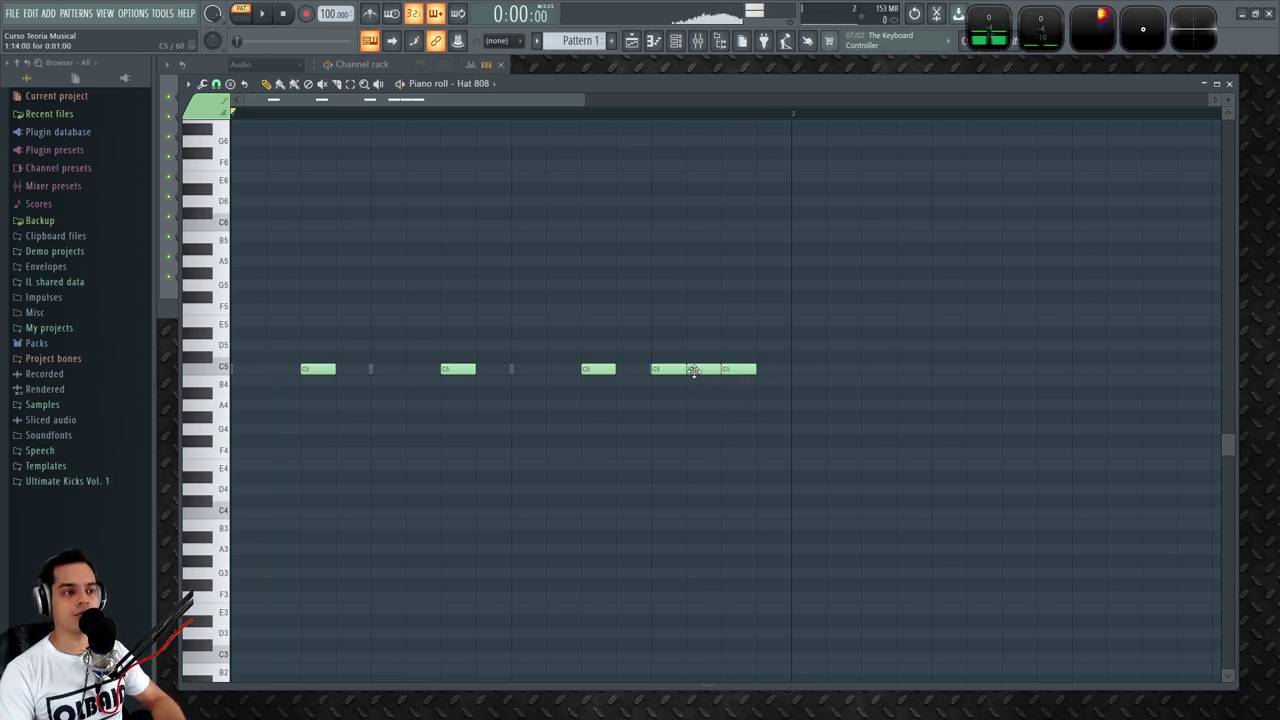
click(762, 371)
key(space)
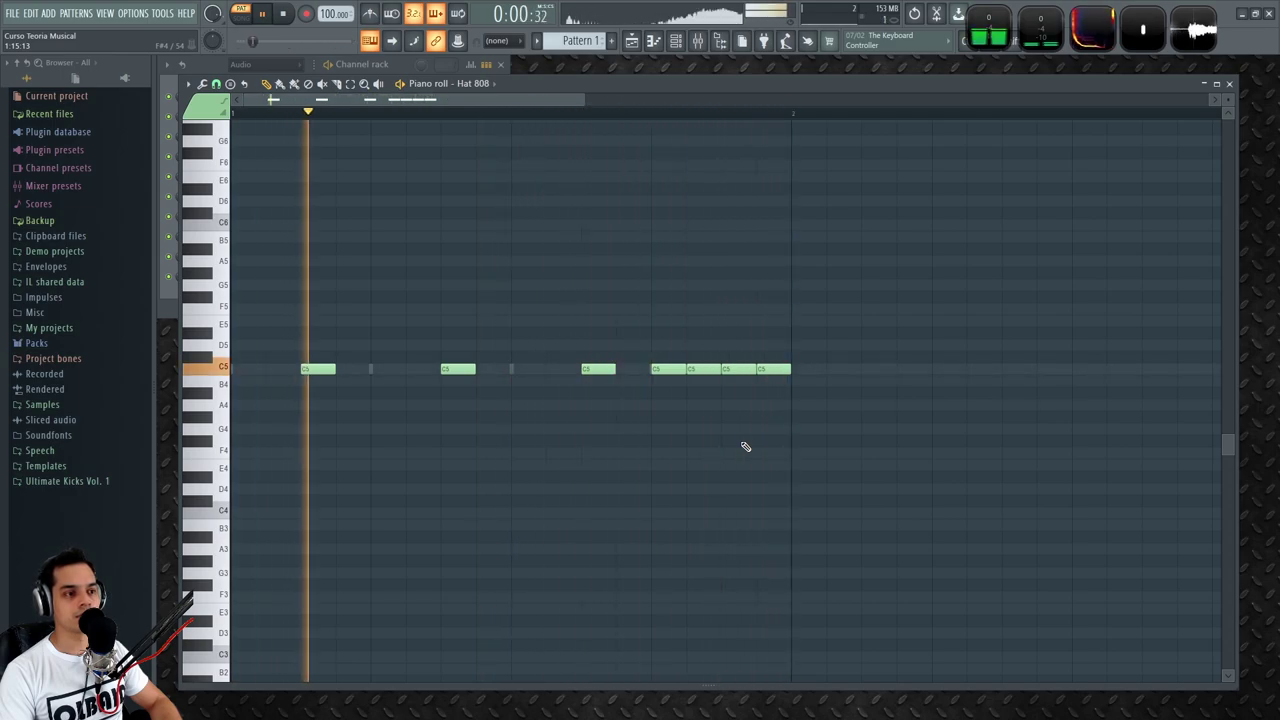
key(space)
- With snap at 1/2 step, shorten beat four's four notes to half a step, duplicate them into the gaps and play the roll
click(216, 84)
click(230, 210)
drag(659, 352, 773, 370)
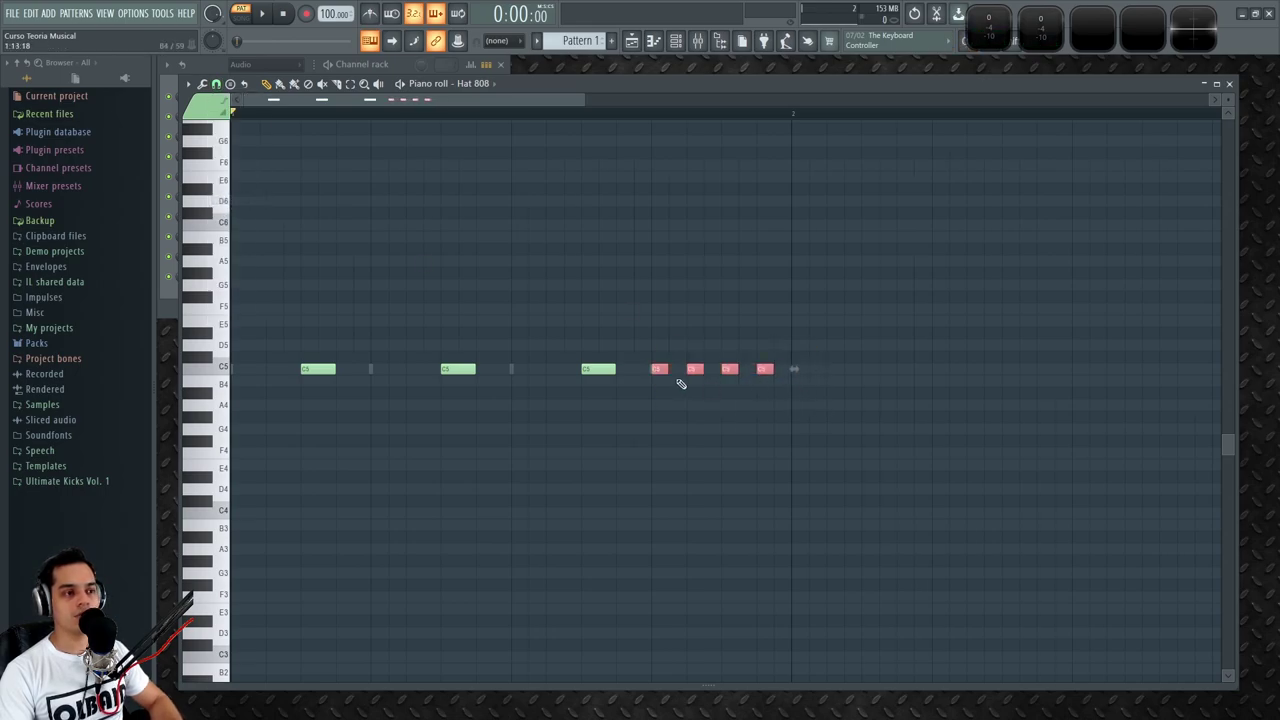
drag(659, 369, 676, 369)
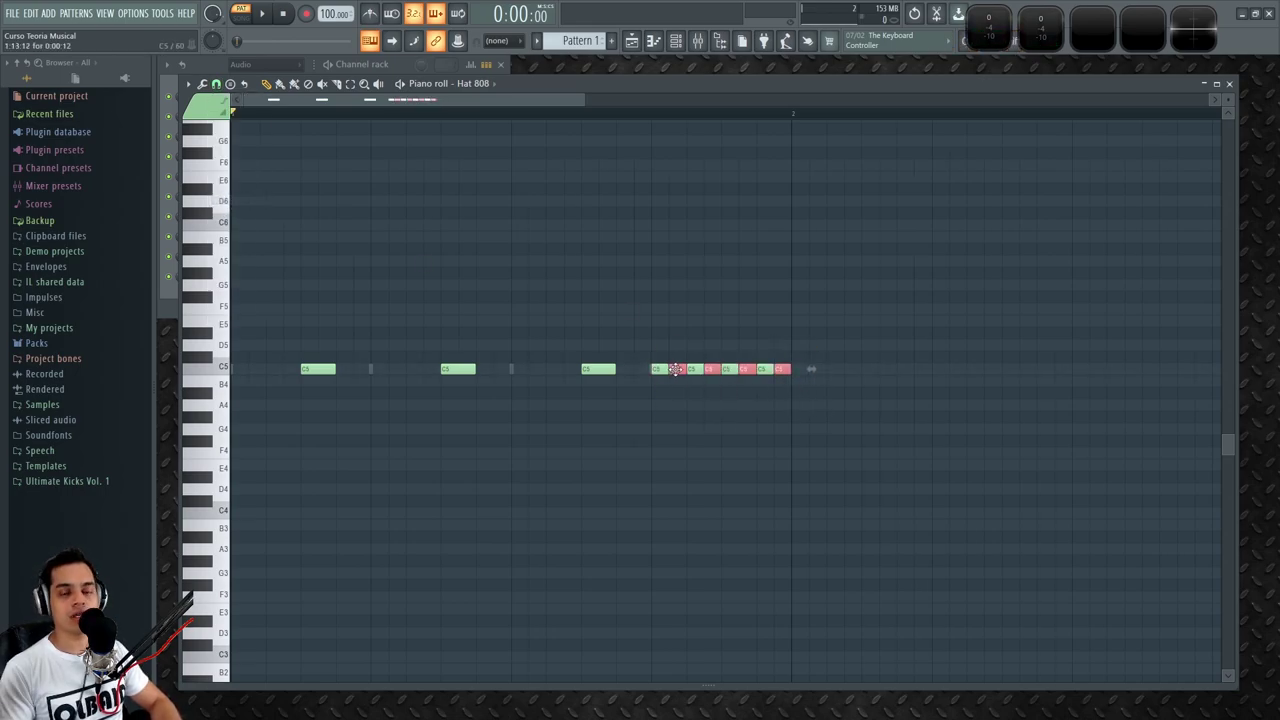
key(space)
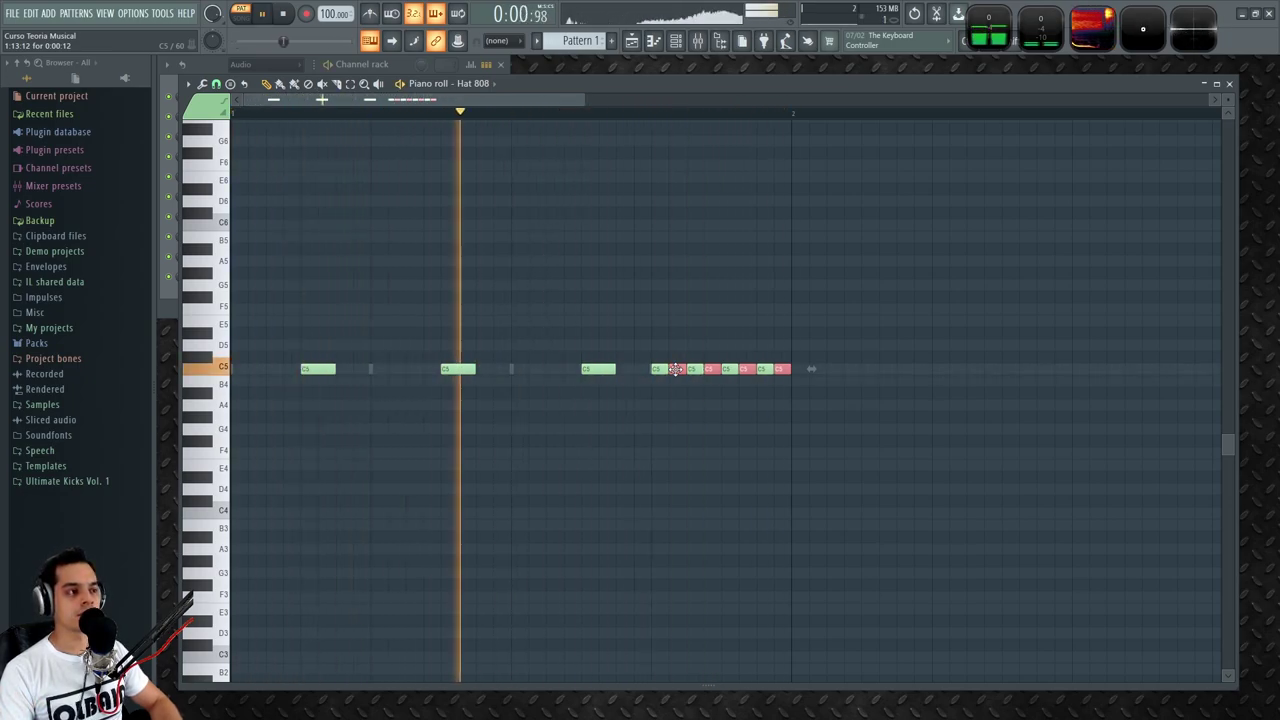
key(space)
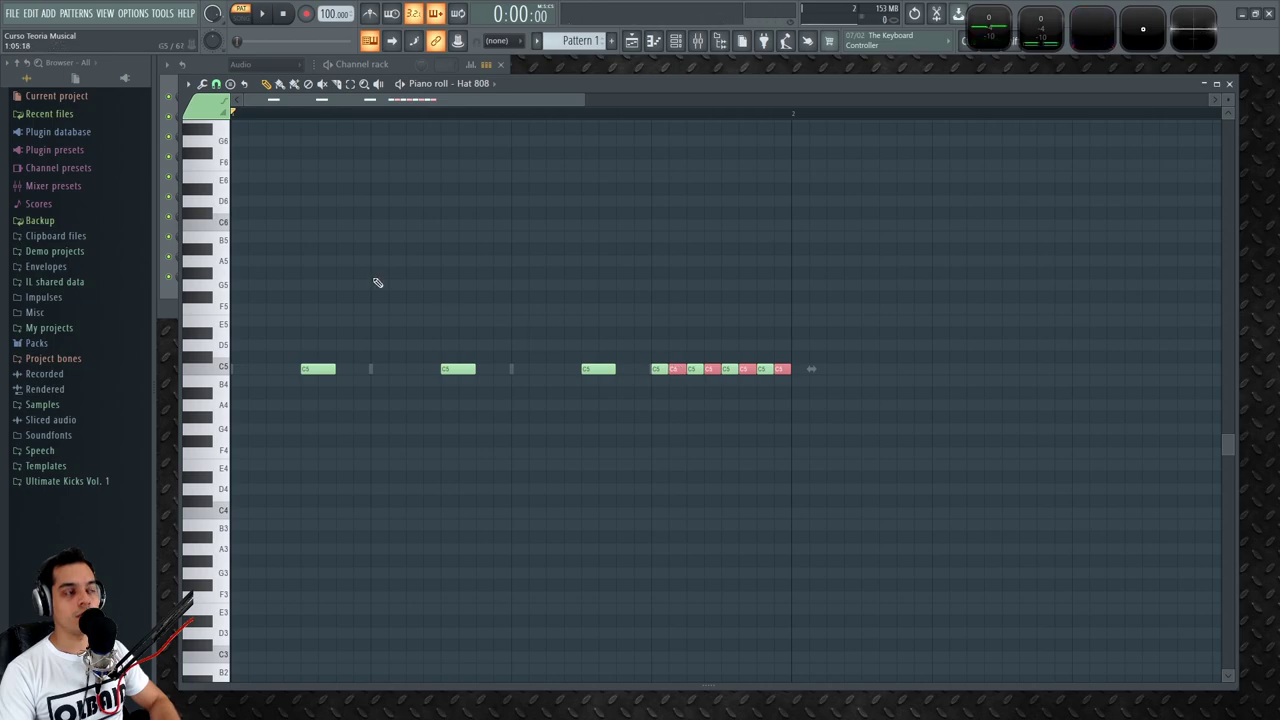
- With snap at 1/4 step, shorten beat four's eight notes to a quarter step, duplicate them into the gaps and play the roll
click(230, 84)
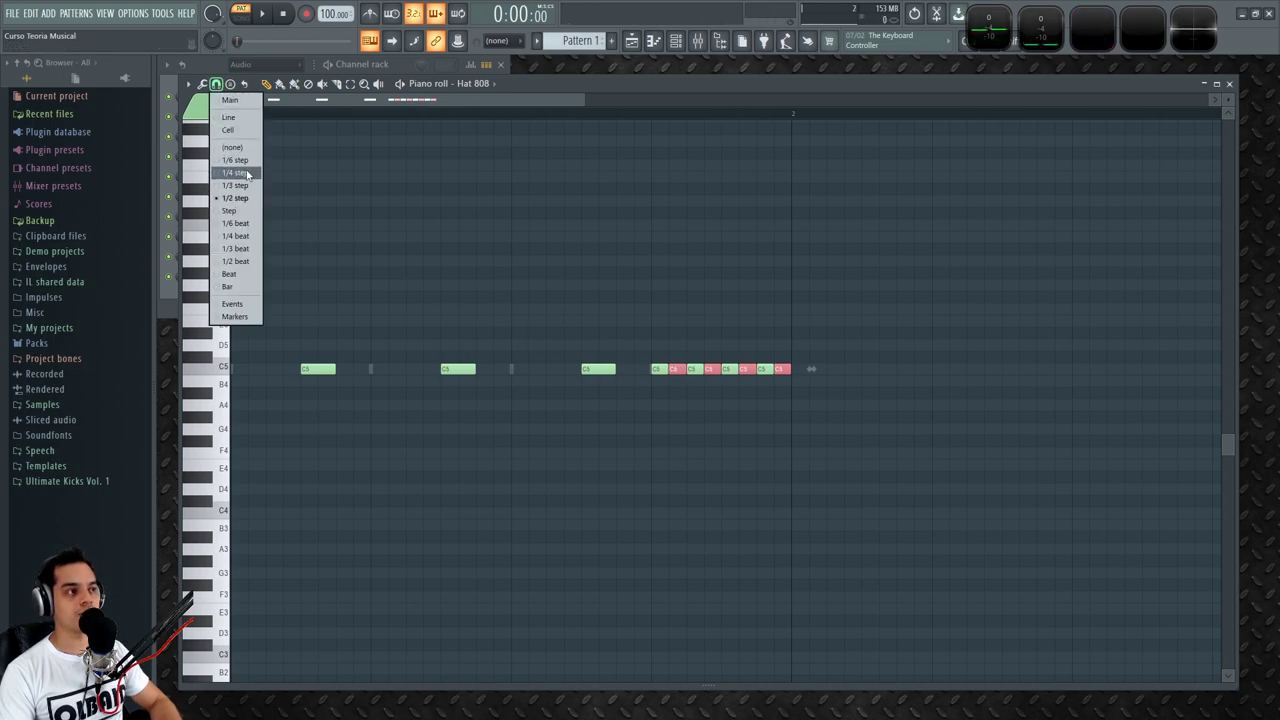
click(232, 171)
drag(643, 354, 846, 406)
drag(790, 369, 779, 383)
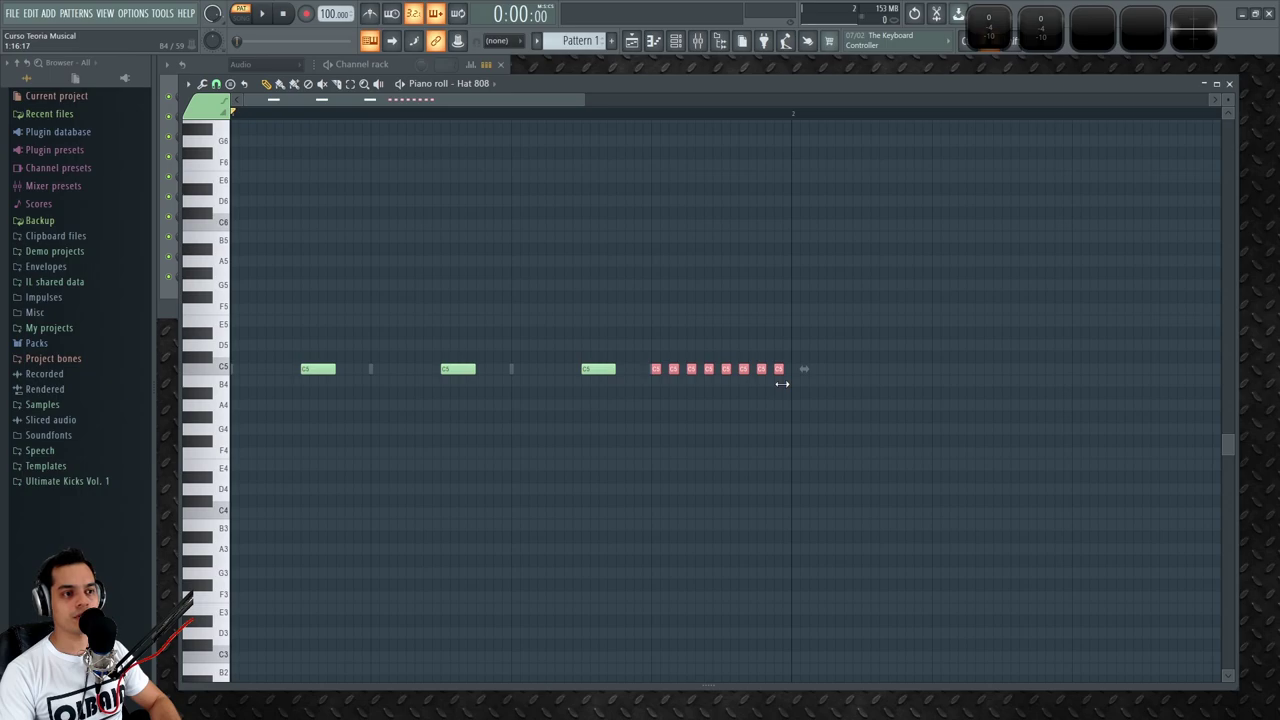
scroll(660, 392, up, 4)
drag(659, 369, 688, 369)
scroll(671, 334, down, 5)
key(space)
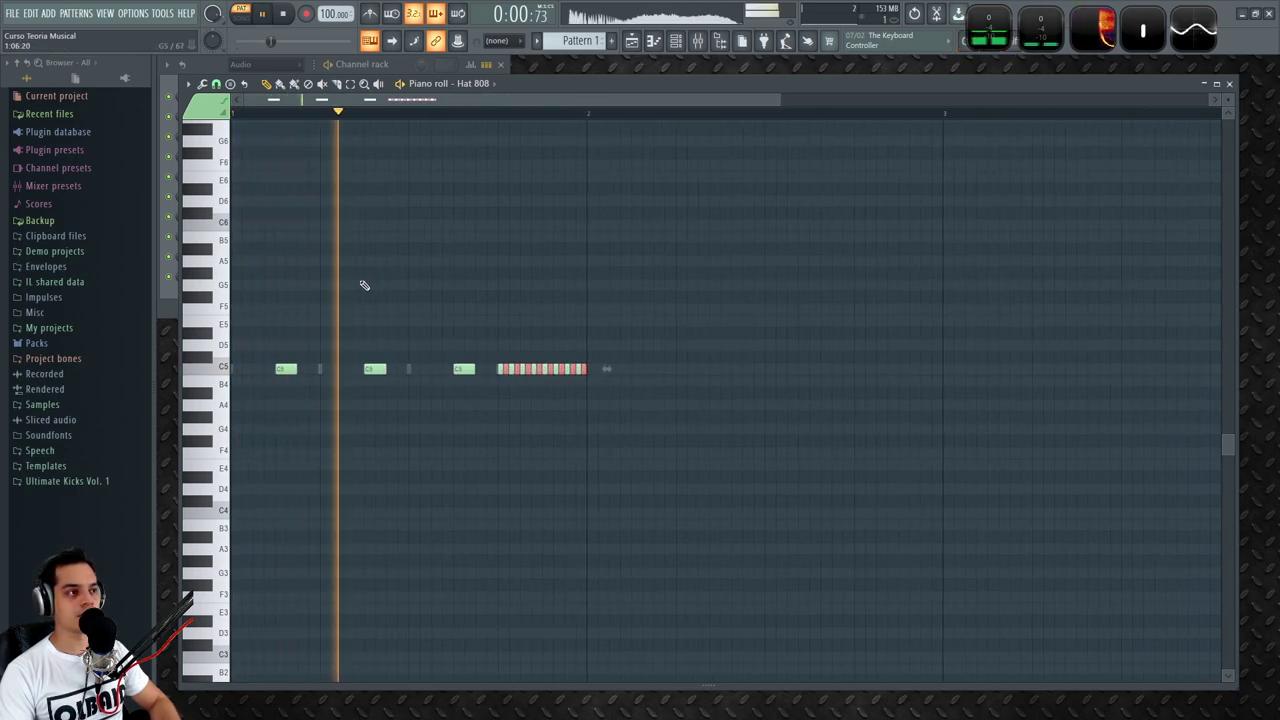
scroll(366, 286, up, 2)
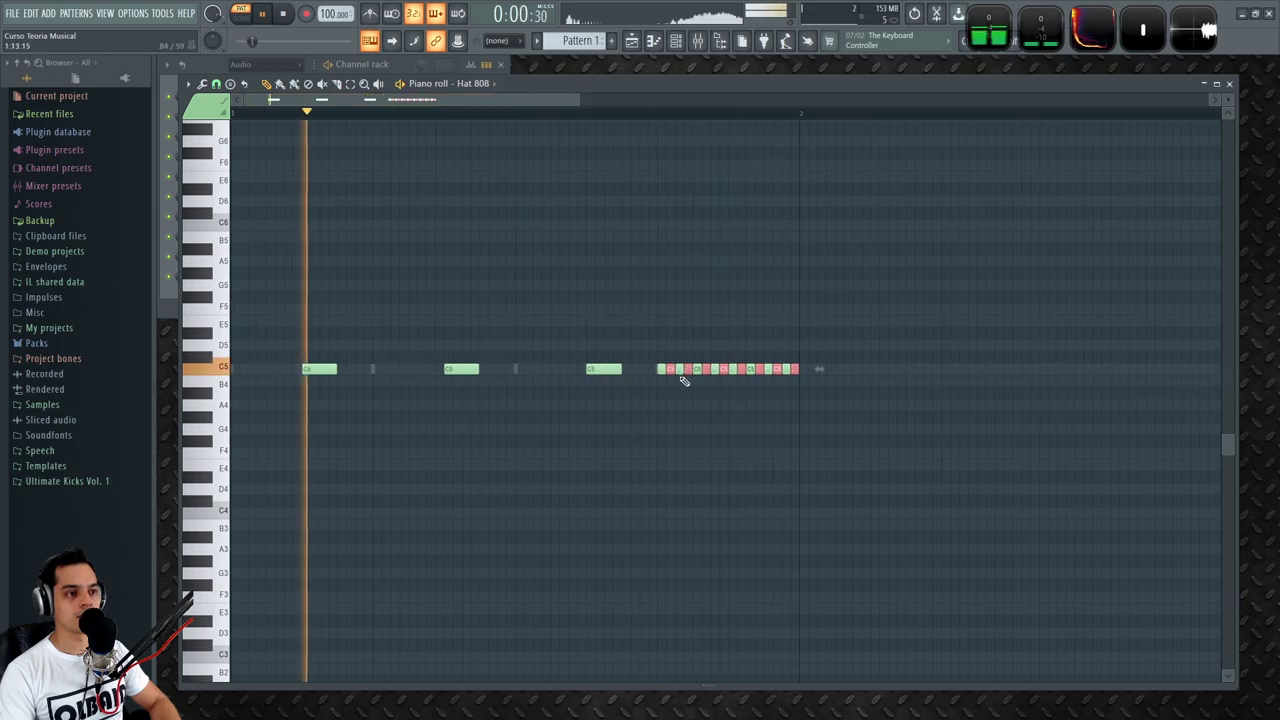
key(space)
- Delete the beat four roll, set the snap to Step and place a single C5 note on step 15
key(Delete)
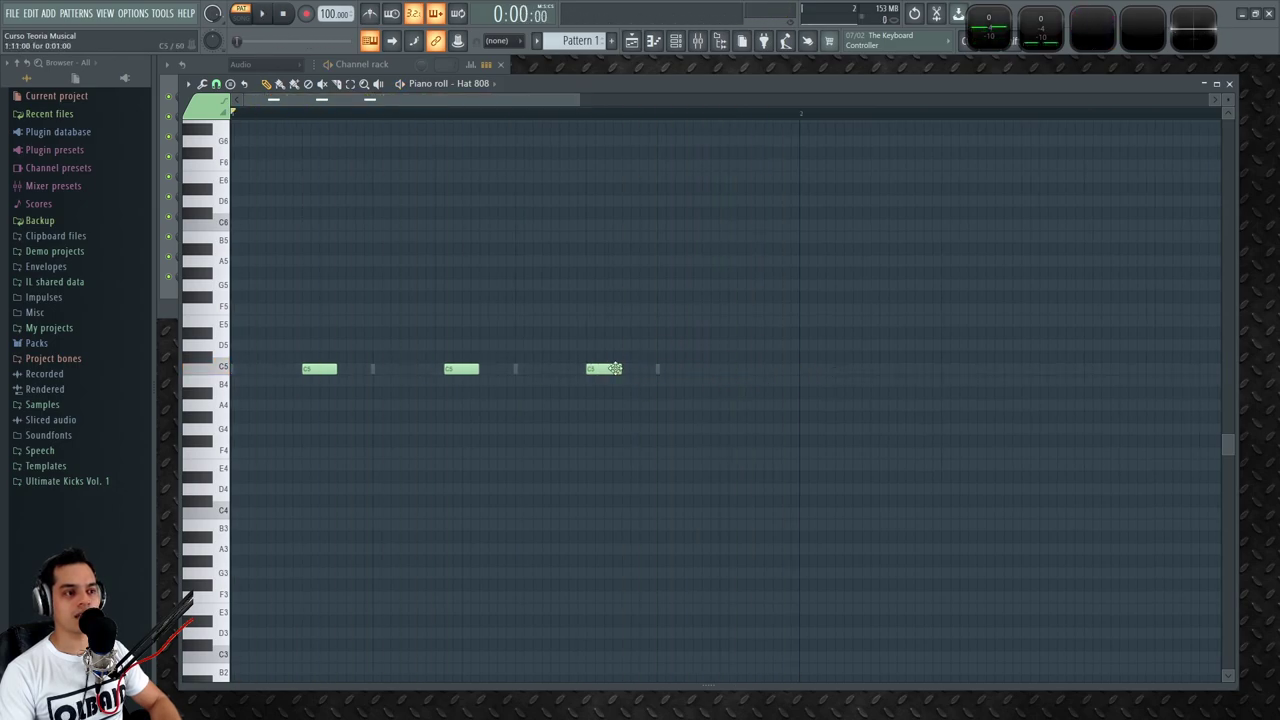
click(218, 86)
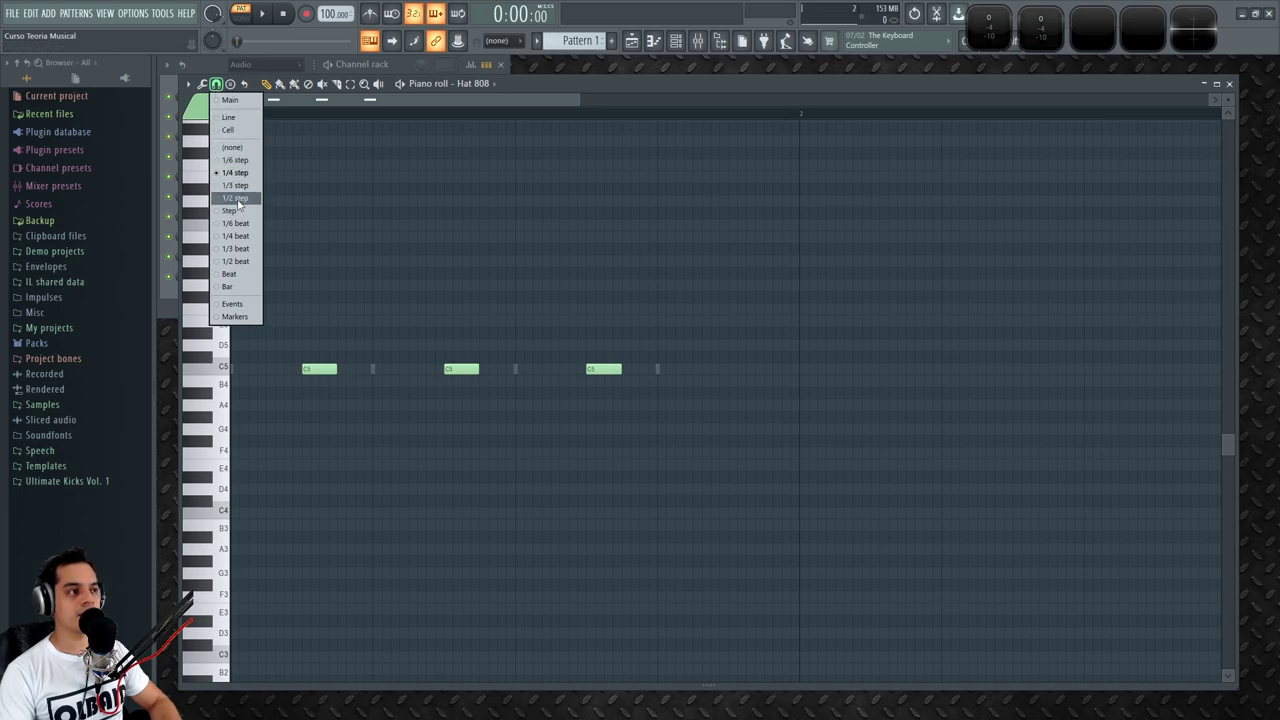
click(238, 212)
click(735, 370)
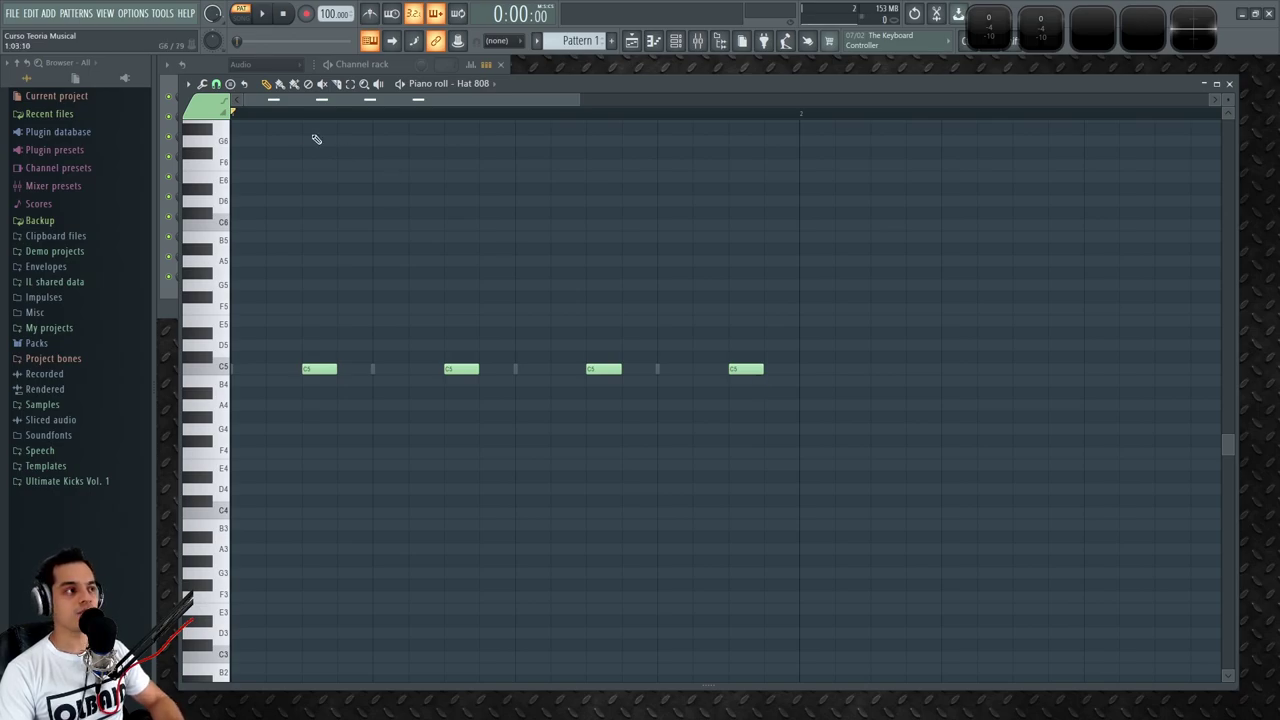
- With snap at 1/3 beat, replace the last C5 note with three consecutive notes filling beat four and play the triplet
click(217, 85)
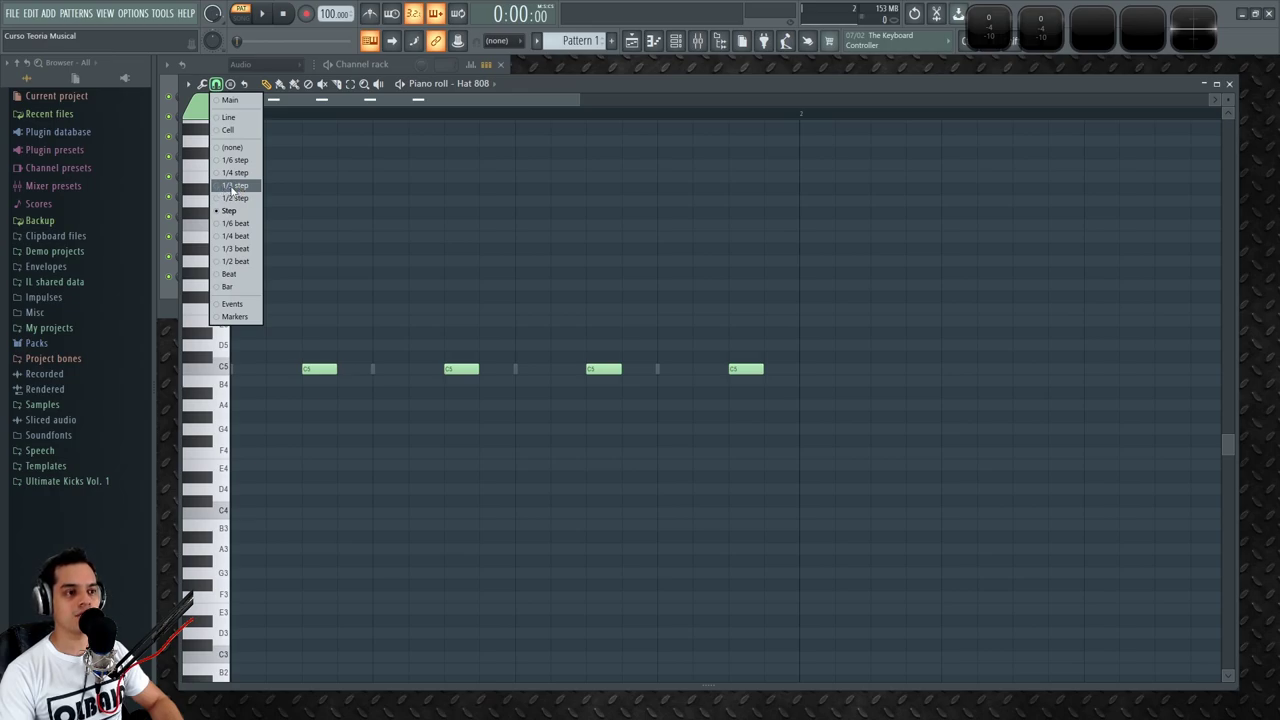
click(235, 186)
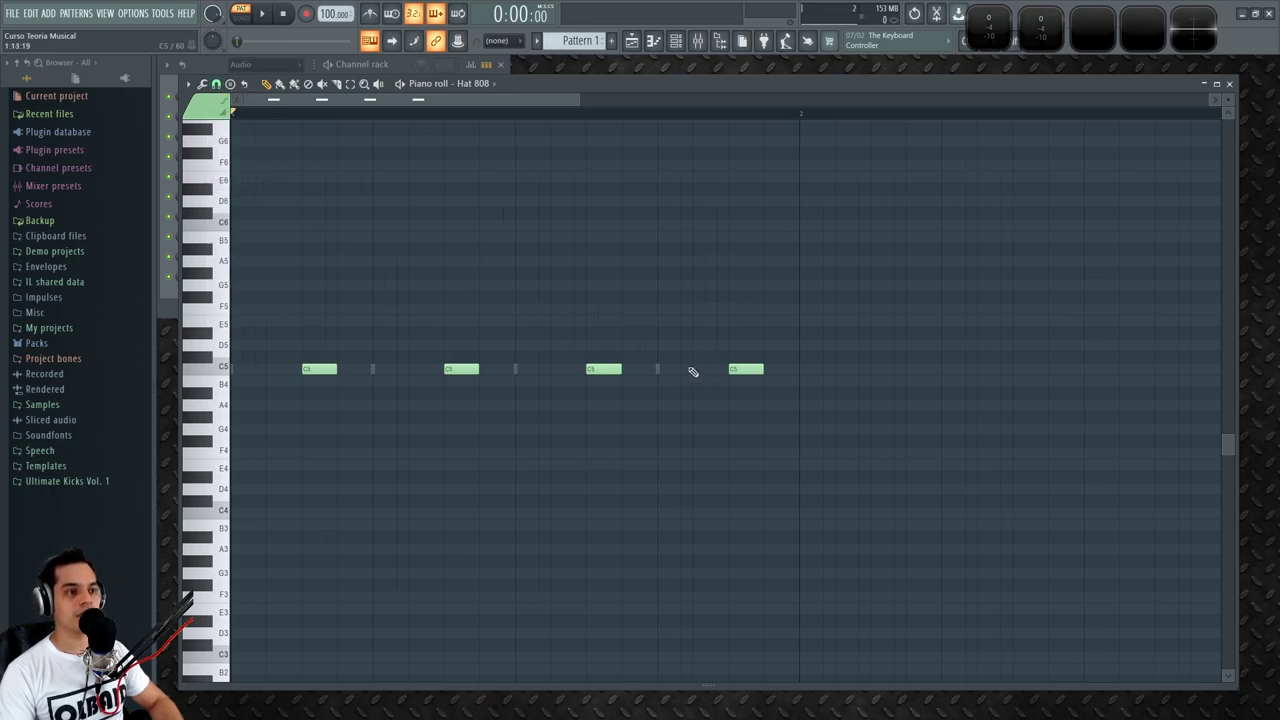
click(216, 84)
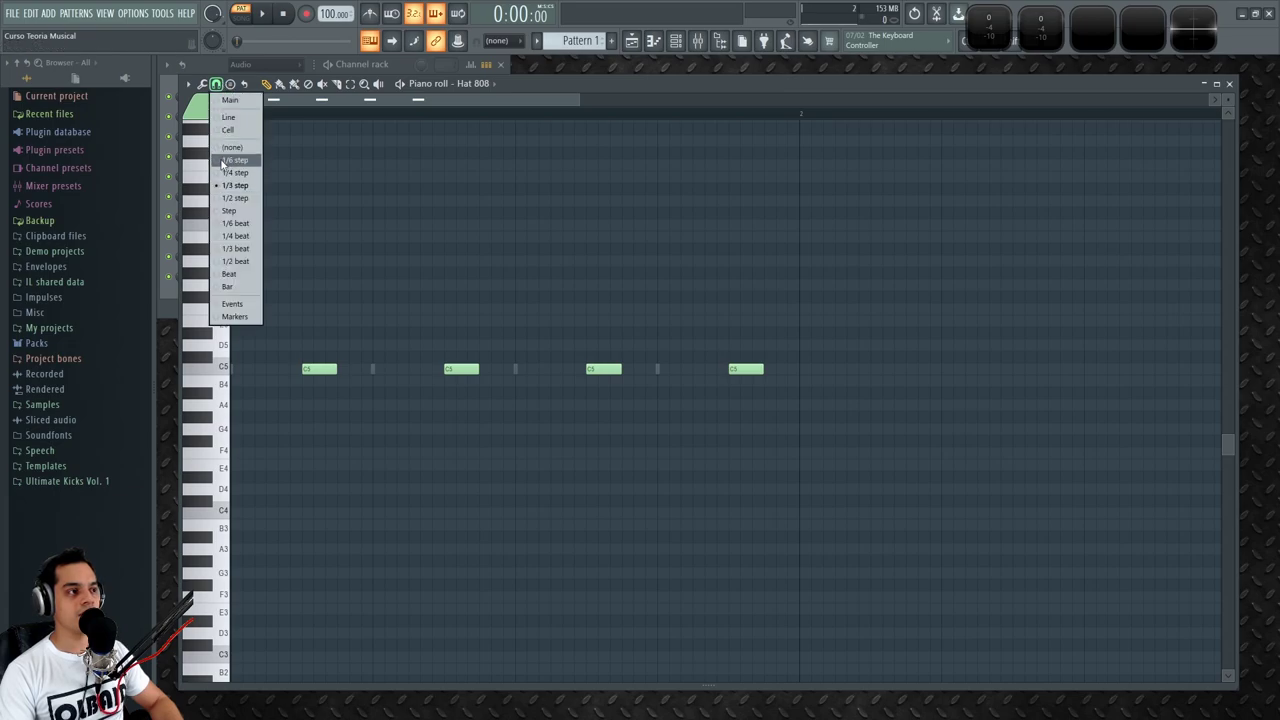
click(235, 248)
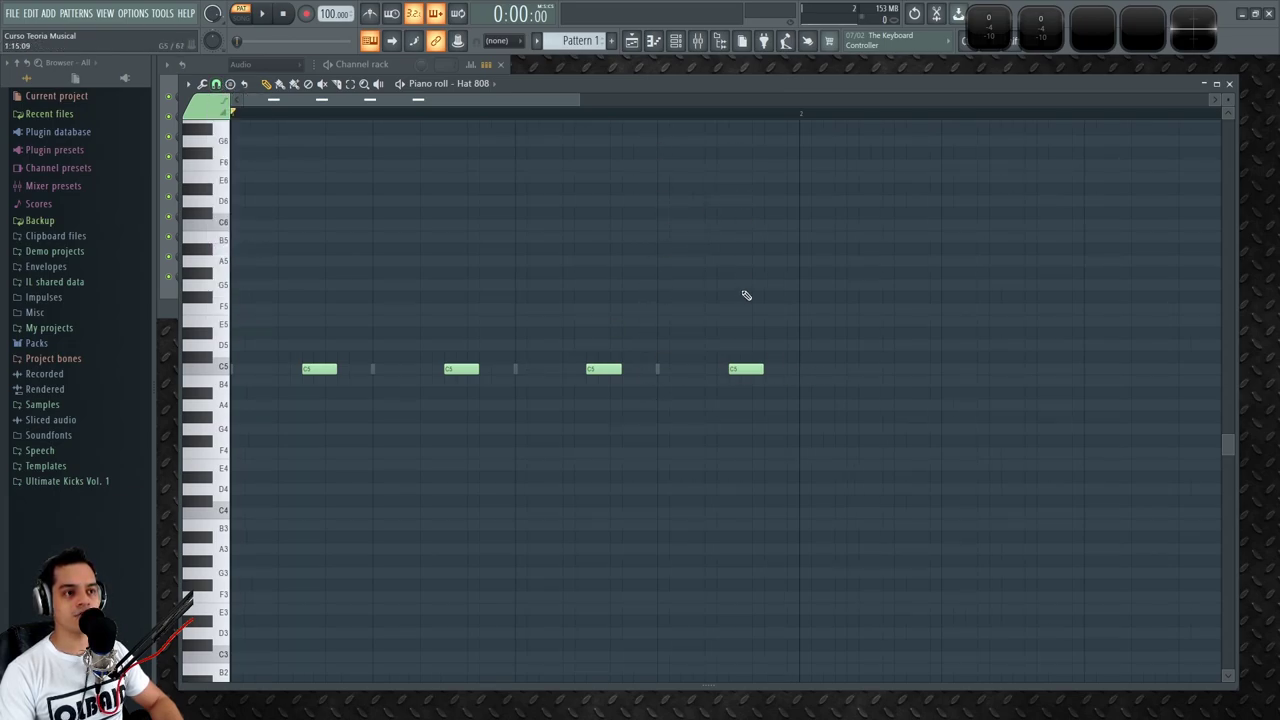
right_click(746, 368)
click(657, 369)
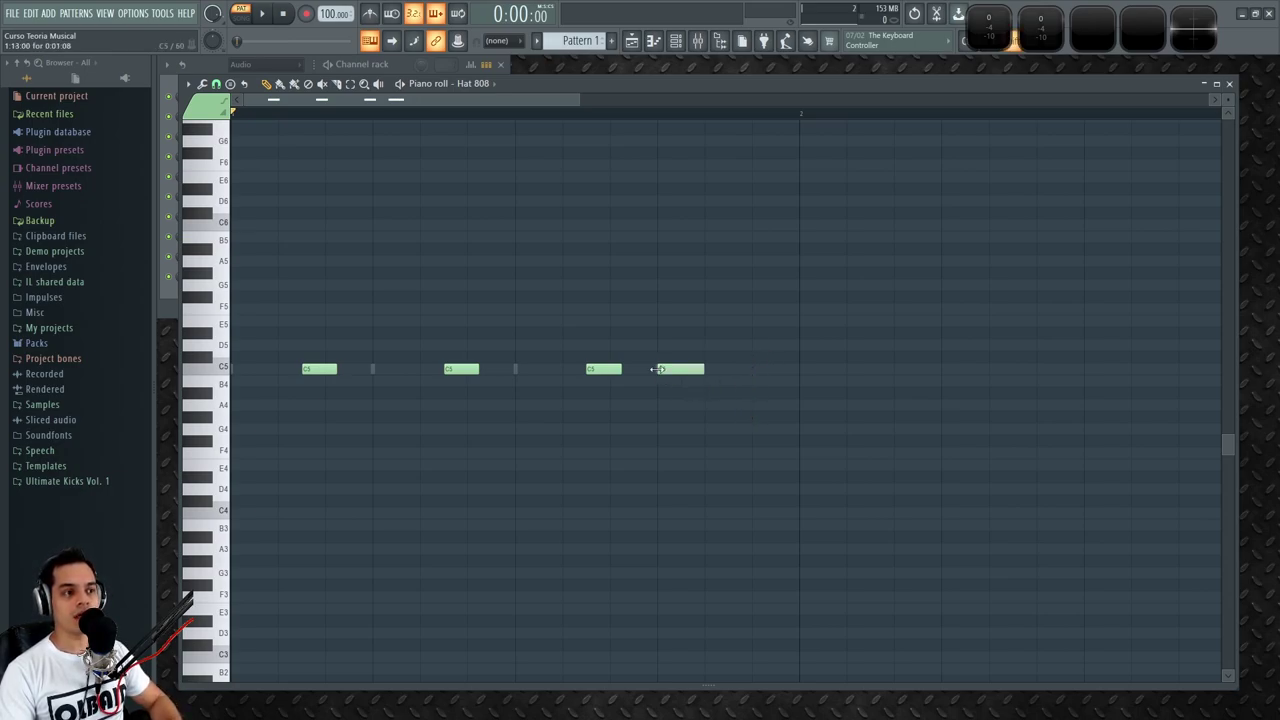
click(712, 369)
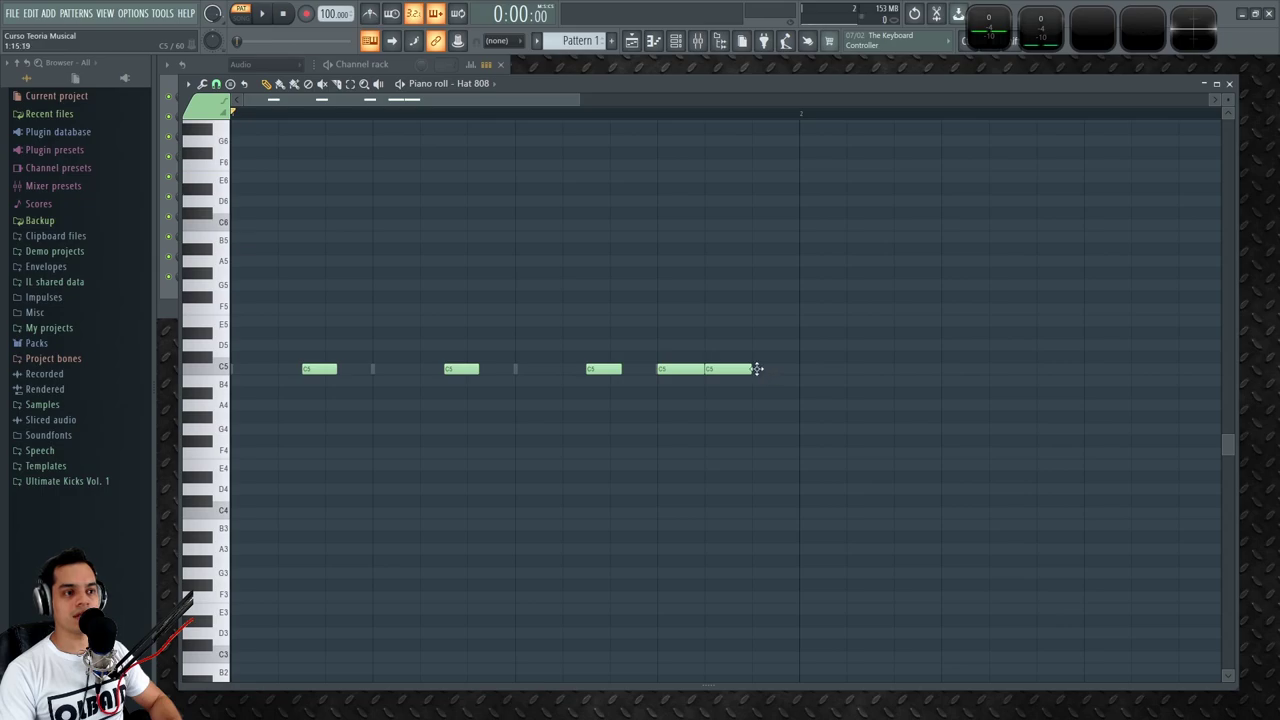
click(757, 369)
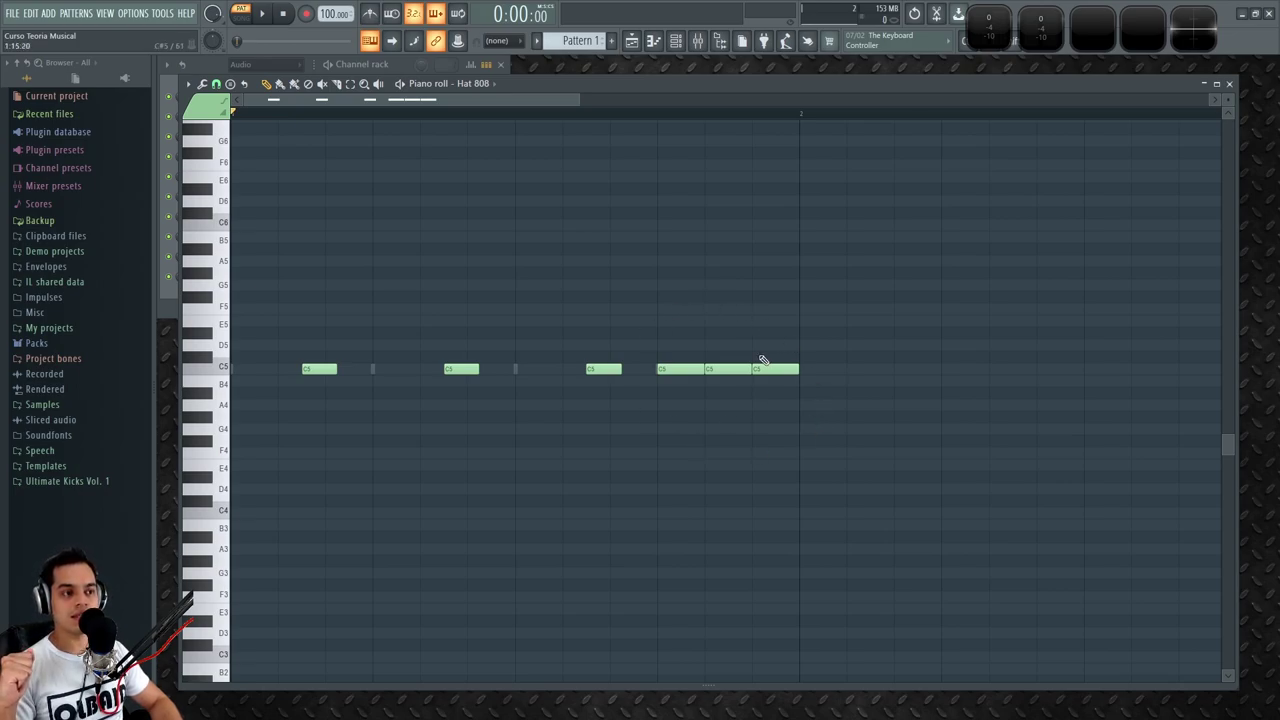
key(space)
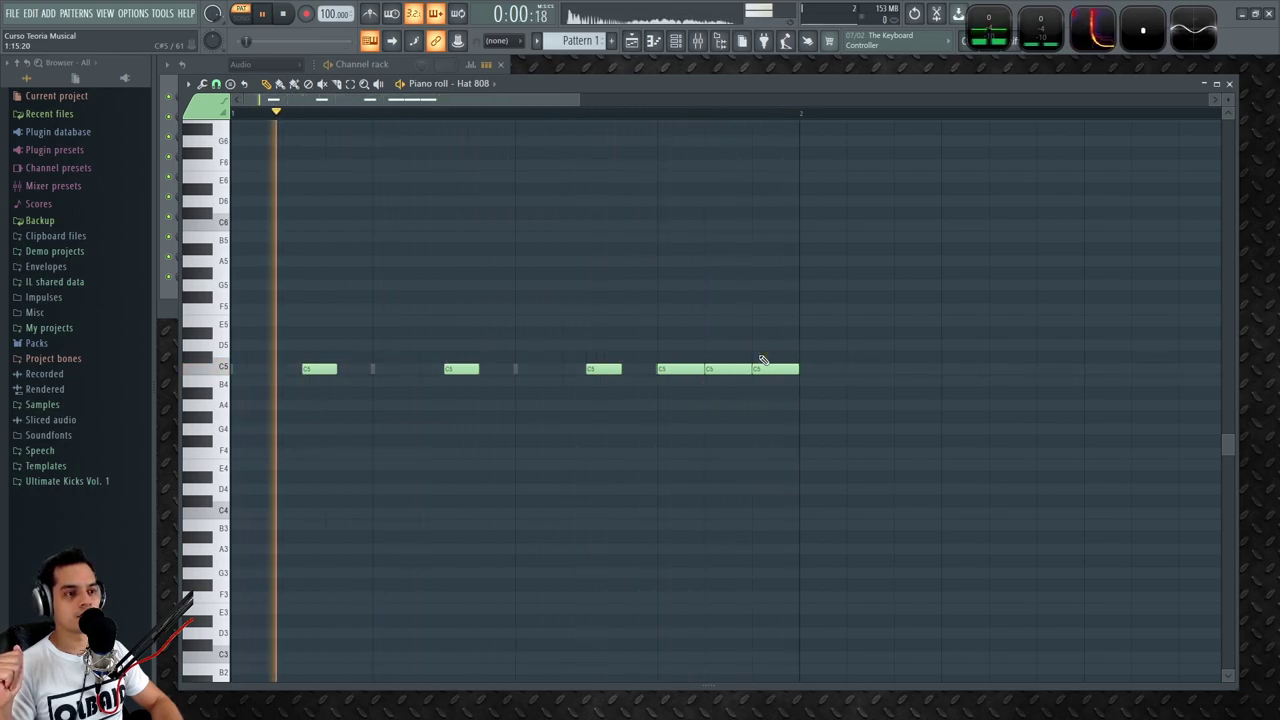
key(space)
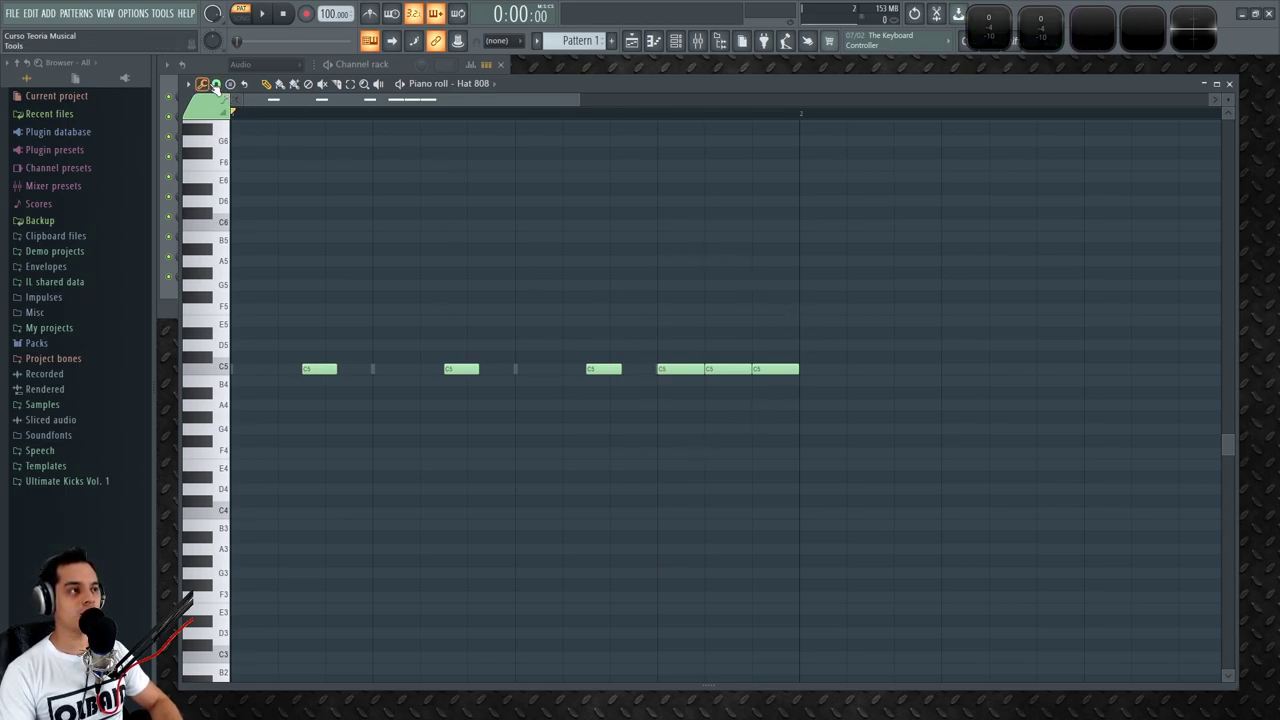
- With snap at 1/6 beat, shorten the three triplet notes to 1/6 beat, duplicate them into the gaps and play the roll
click(205, 85)
click(216, 84)
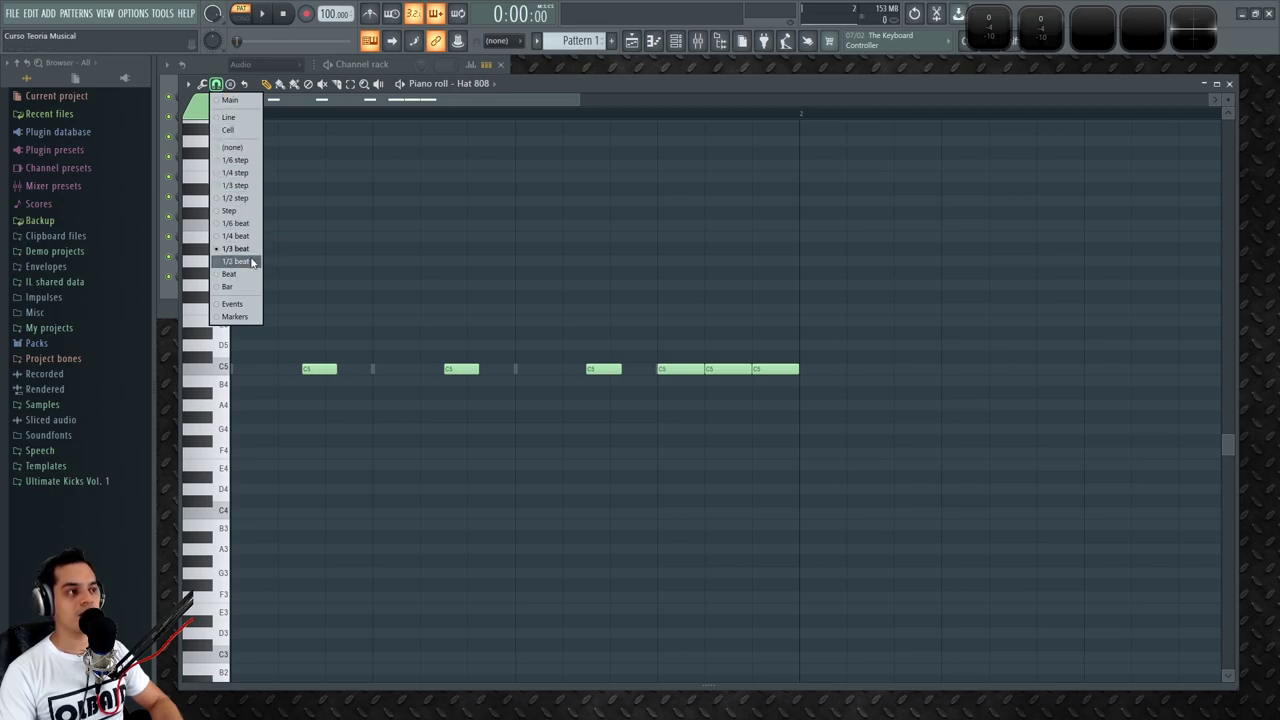
click(242, 226)
drag(798, 369, 783, 370)
mouse_move(663, 354)
mouse_down()
mouse_move(711, 384)
mouse_move(680, 369)
mouse_up()
drag(813, 376, 691, 371)
key(space)
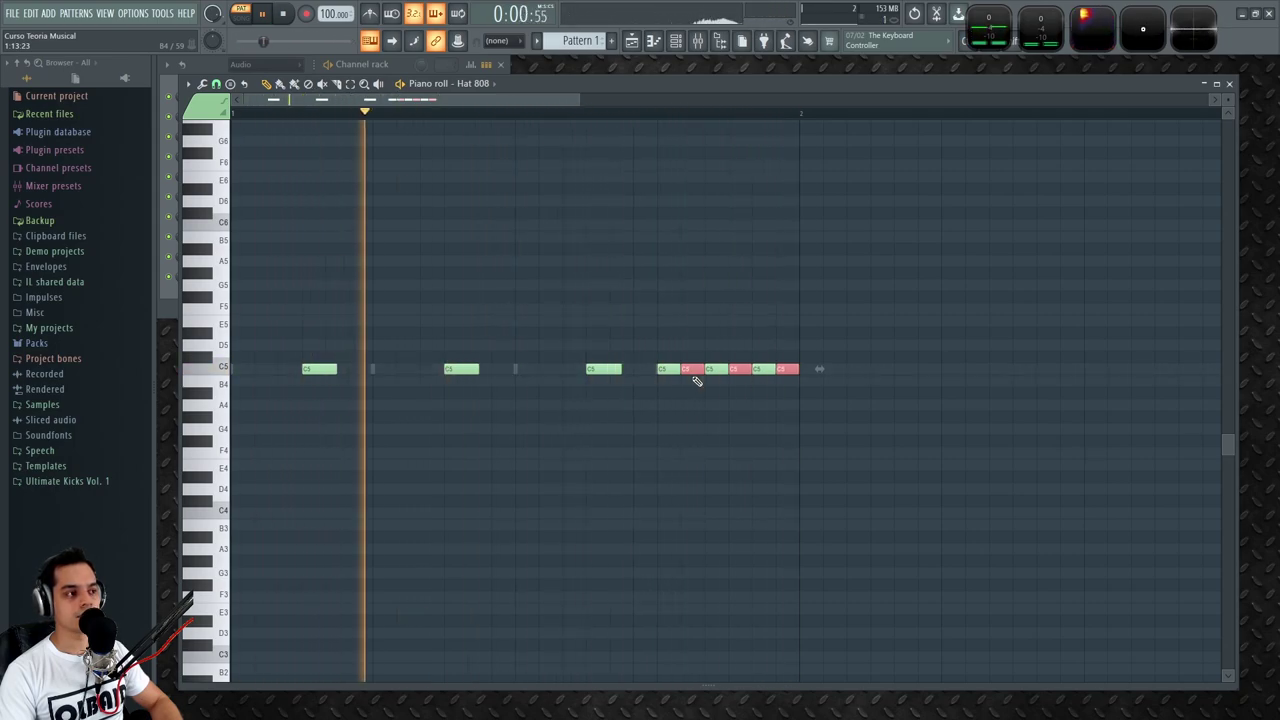
key(space)
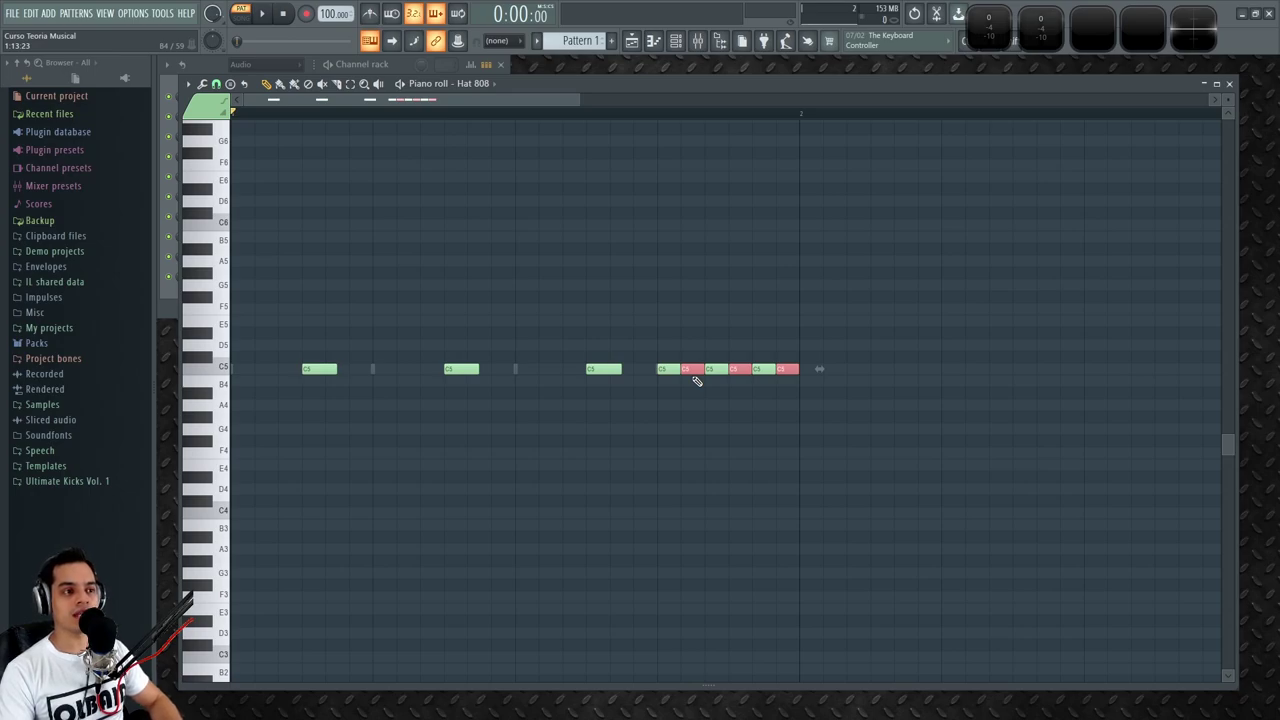
- Delete all the C5 notes in beat four
right_click(697, 369)
right_click(760, 369)
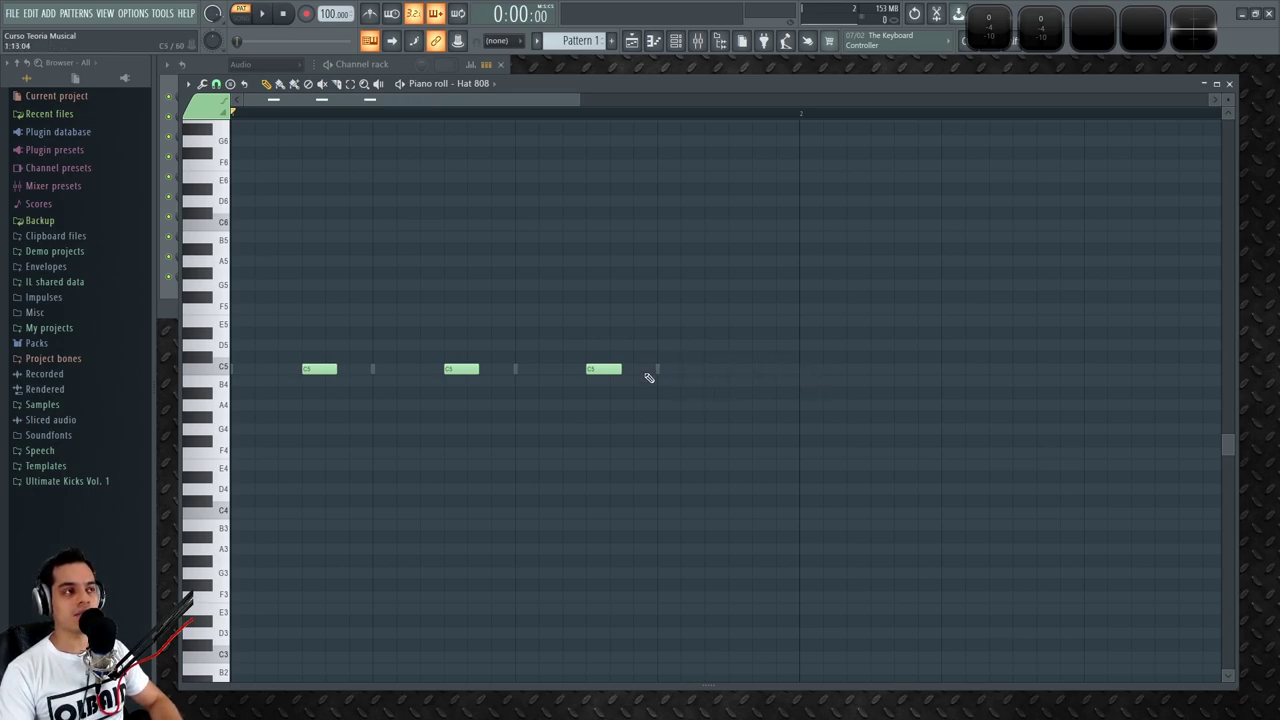
- Set the piano roll snap to Step
click(218, 88)
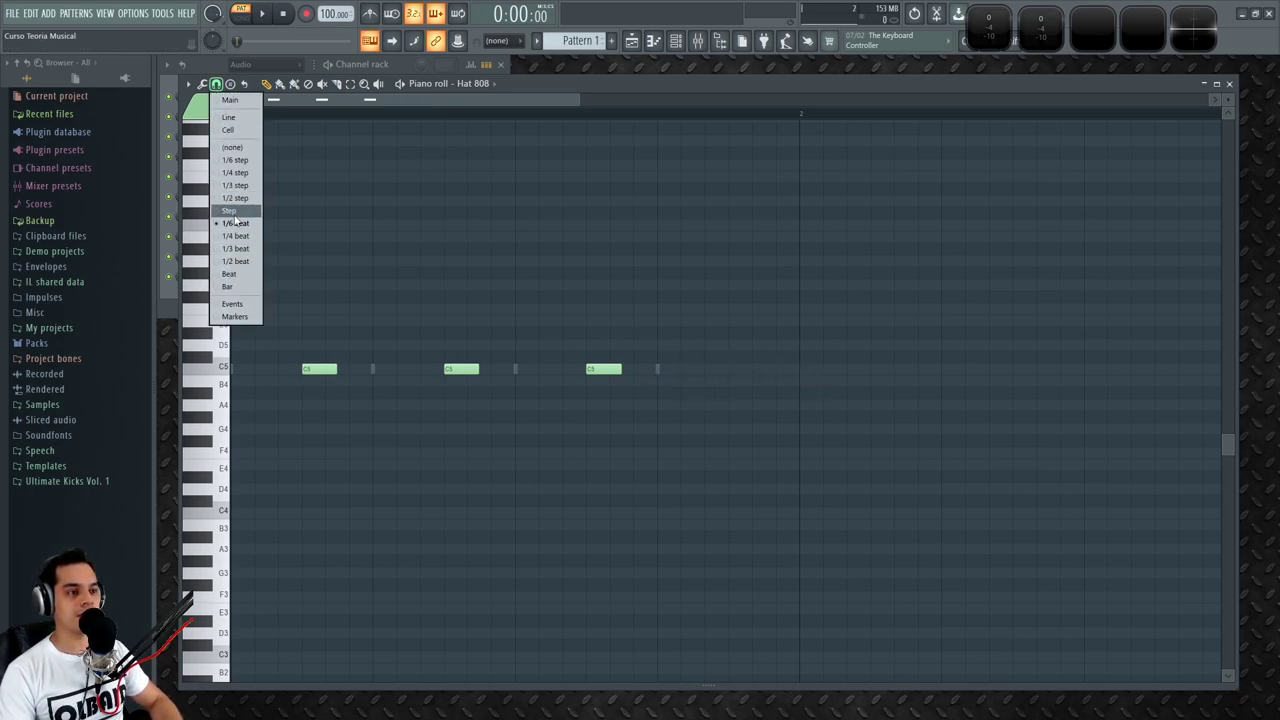
click(233, 213)
click(281, 85)
drag(803, 378, 886, 374)
key(ctrl+z)
click(267, 85)
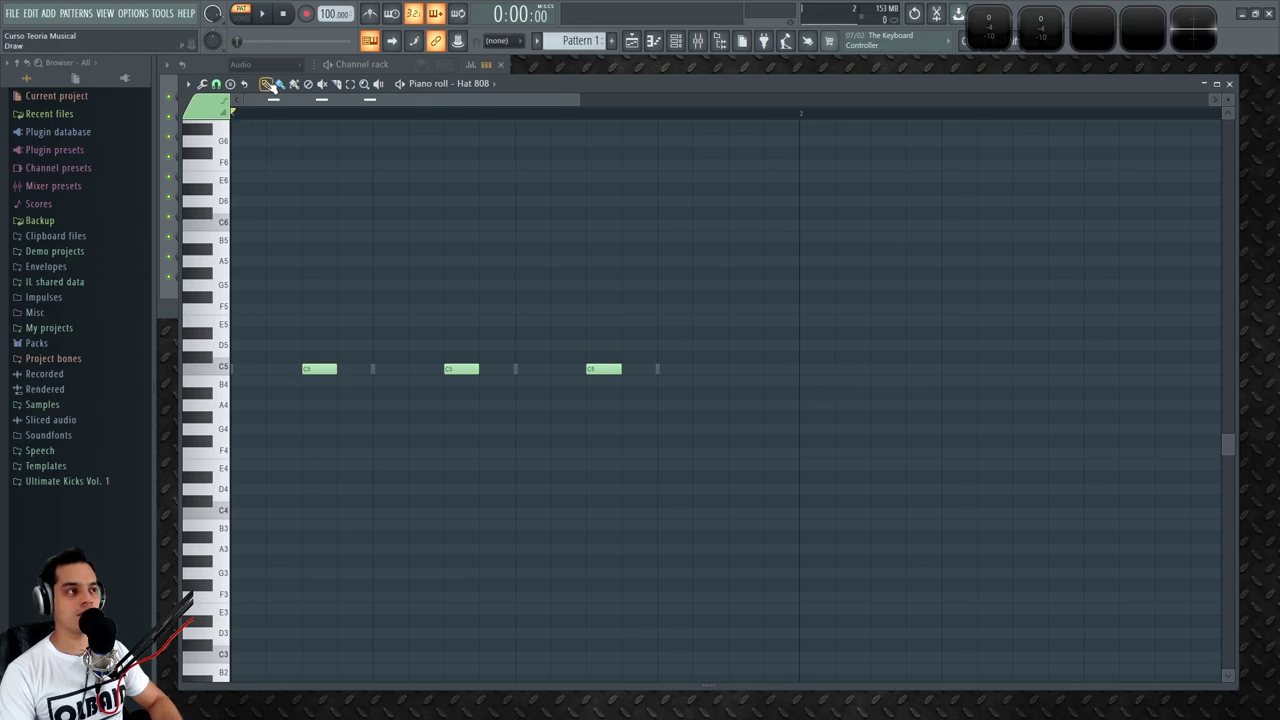
click(809, 369)
right_click(809, 370)
- Create a run of five consecutive one-step C5 notes starting at bar 2
click(805, 370)
click(281, 84)
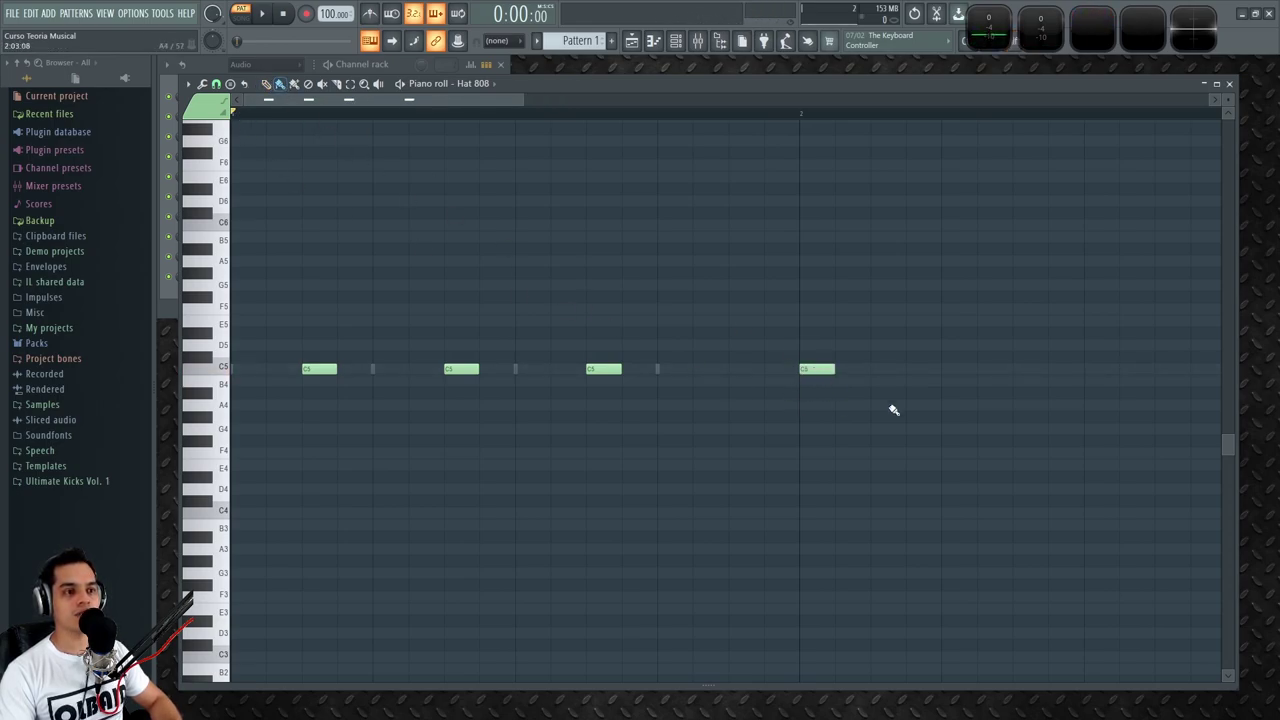
drag(846, 371, 960, 372)
- Paint two more C5 runs after the five-note one, seven and nine notes long, separated by one-step gaps
drag(1027, 438, 920, 451)
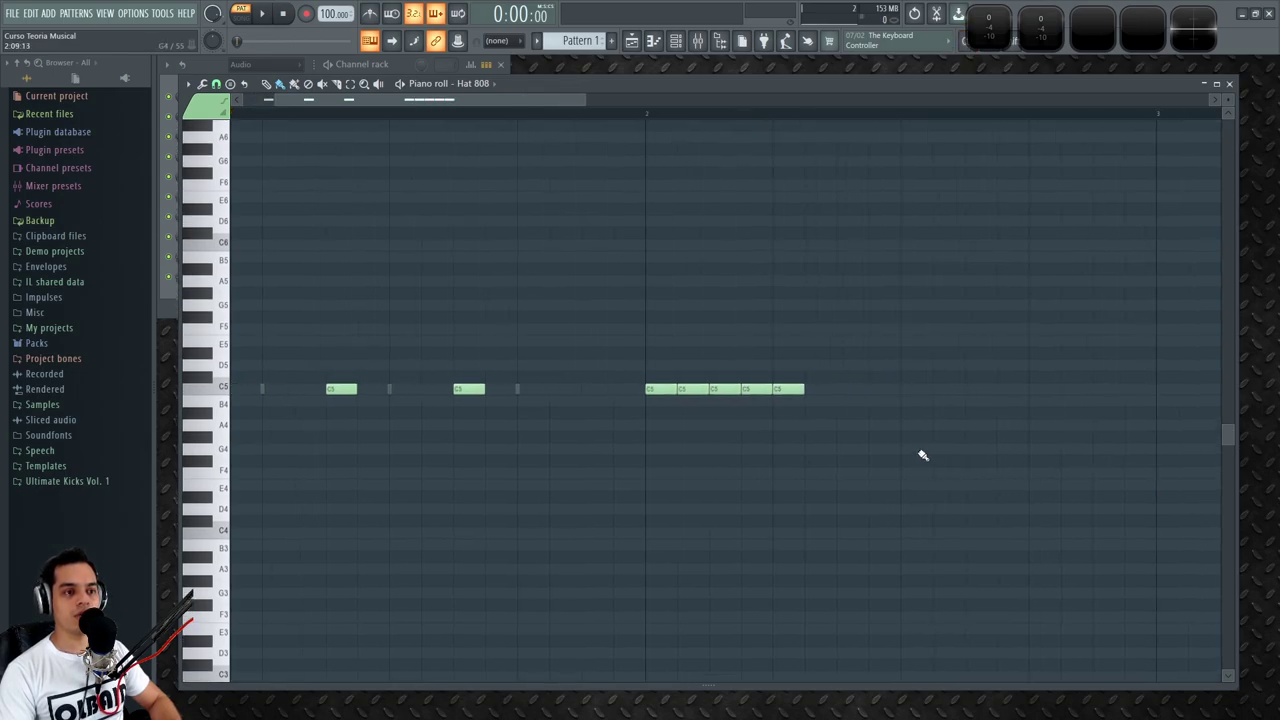
drag(840, 394, 936, 396)
drag(970, 393, 1037, 394)
scroll(877, 491, right, 4)
scroll(743, 452, up, 1)
drag(720, 444, 990, 443)
scroll(798, 470, down, 3)
scroll(620, 495, down, 2)
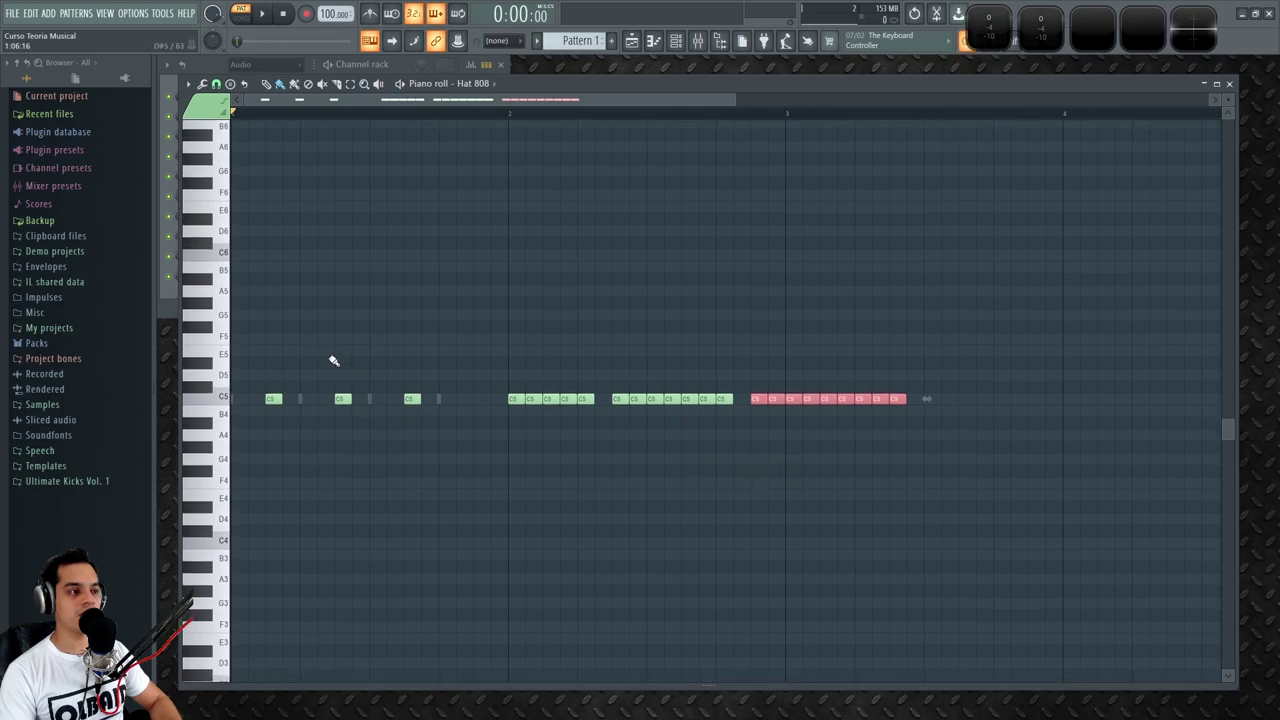
- Move the five-note run to the start of beat four in bar 1 and scale it to end exactly at bar 2
scroll(334, 360, up, 2)
scroll(317, 360, left, 2)
drag(719, 333, 923, 420)
drag(752, 400, 644, 401)
scroll(631, 349, up, 2)
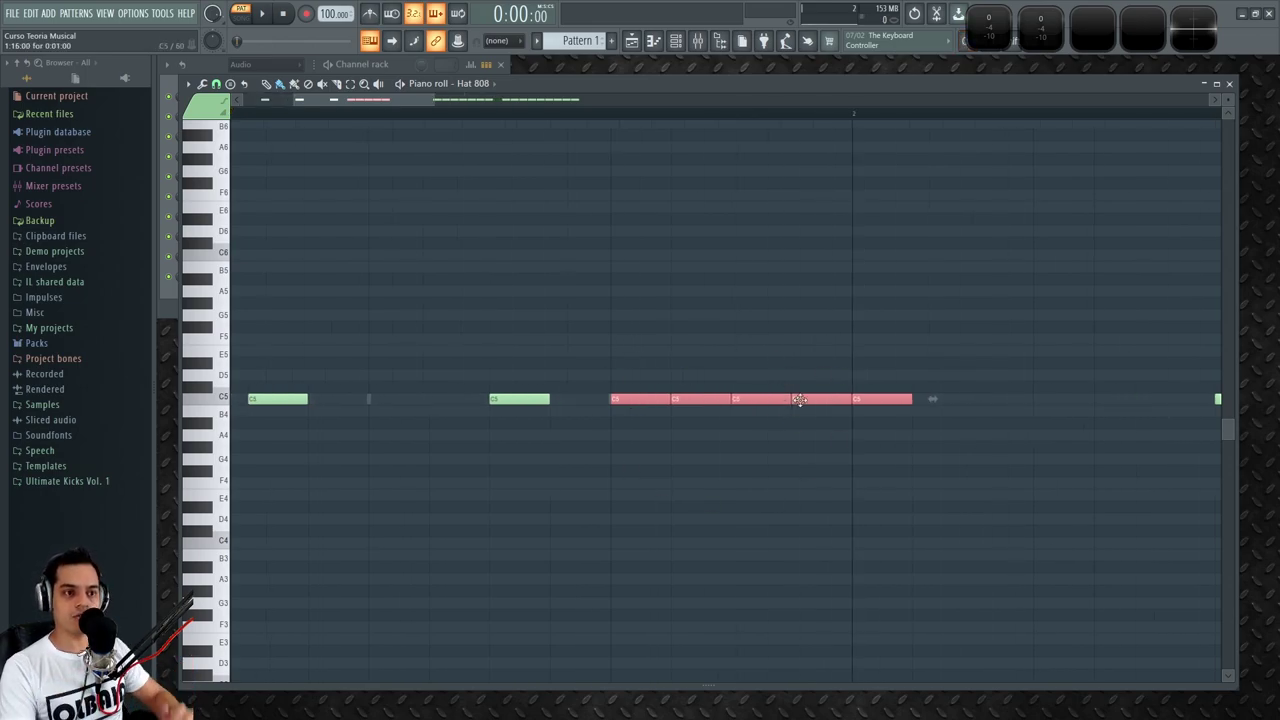
drag(934, 399, 880, 419)
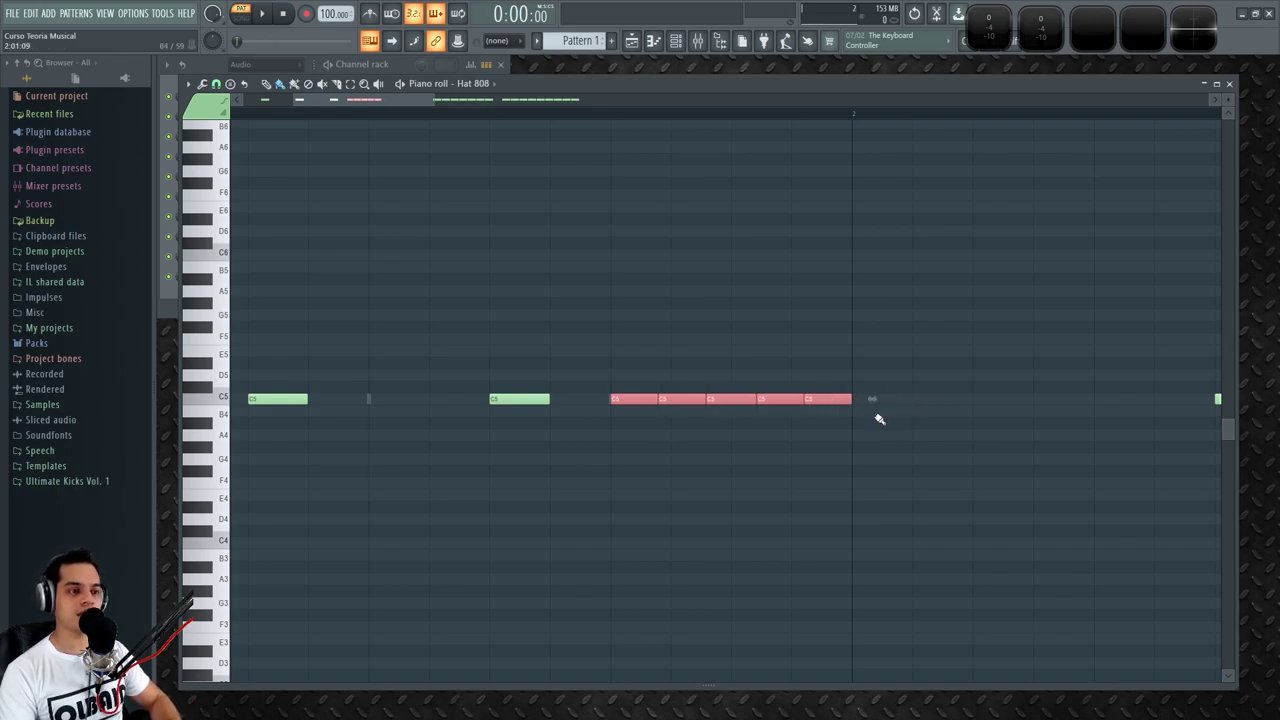
click(623, 283)
scroll(623, 283, down, 3)
scroll(457, 103, left, 2)
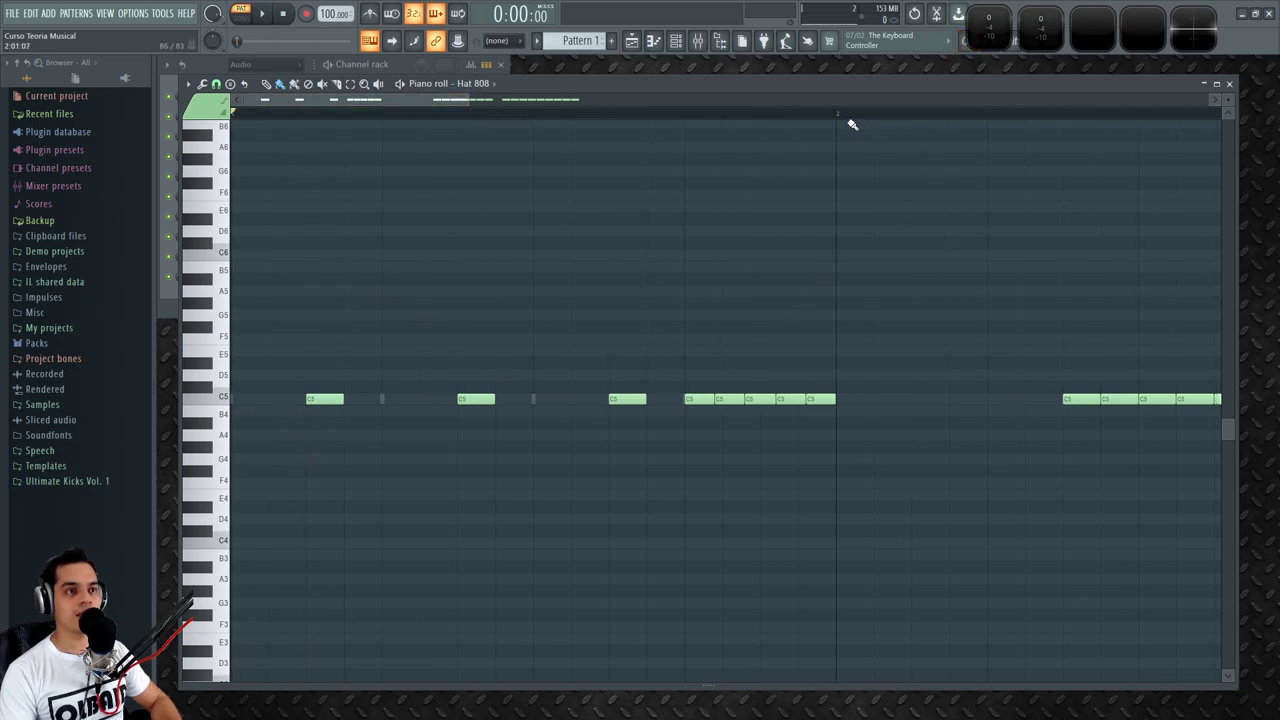
- Select bar 1 as the playback range and play the five-note roll
drag(840, 116, 51, 194)
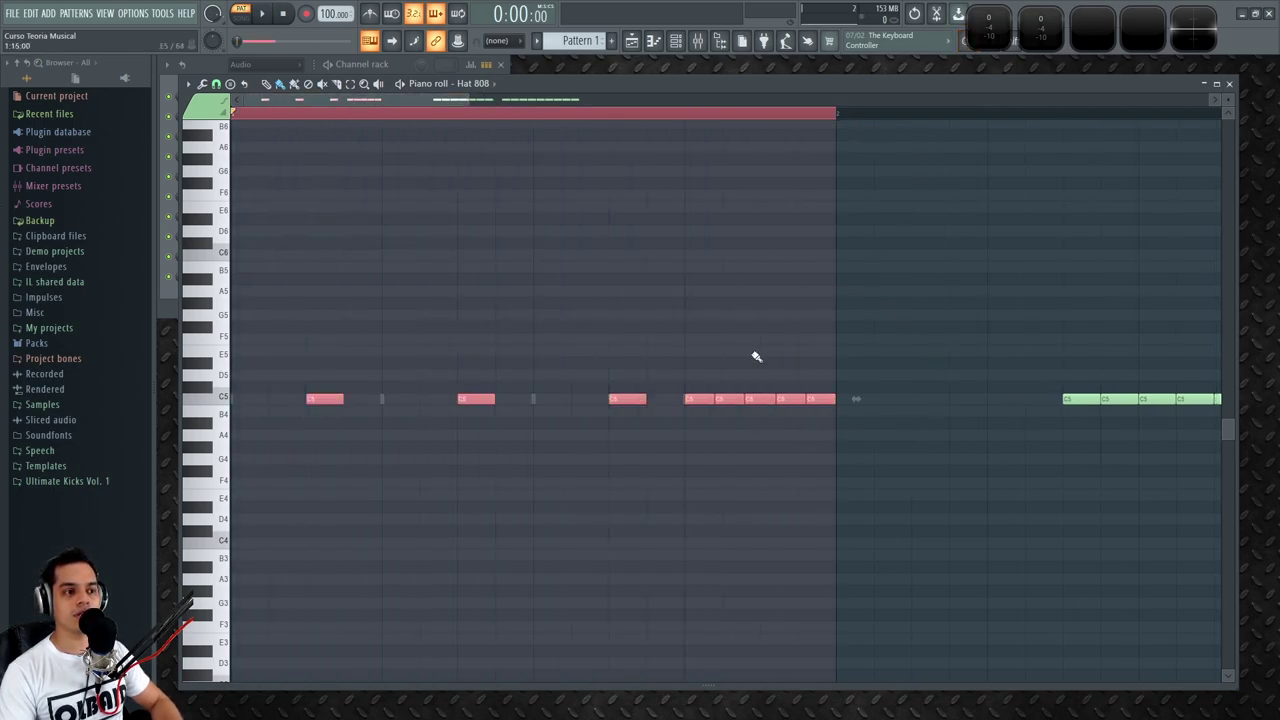
key(space)
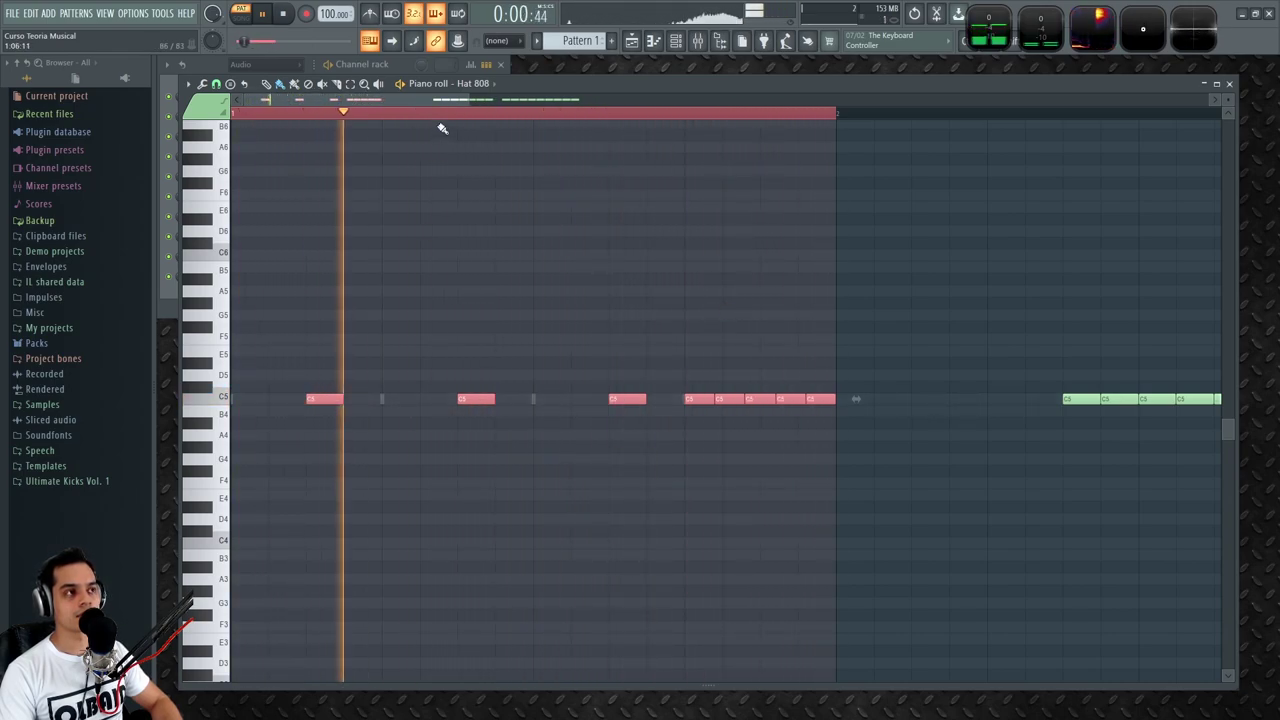
key(space)
- Lower the tempo to 80 BPM and play the bar again
scroll(333, 14, down, 8)
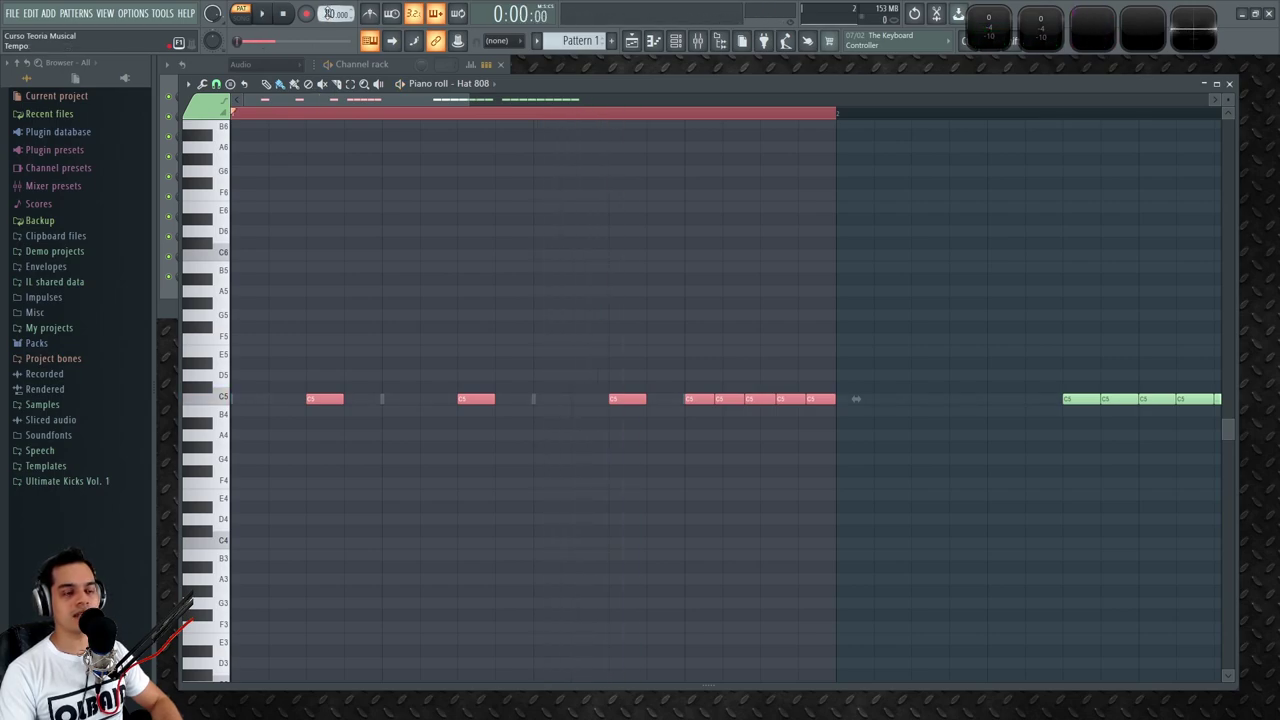
key(space)
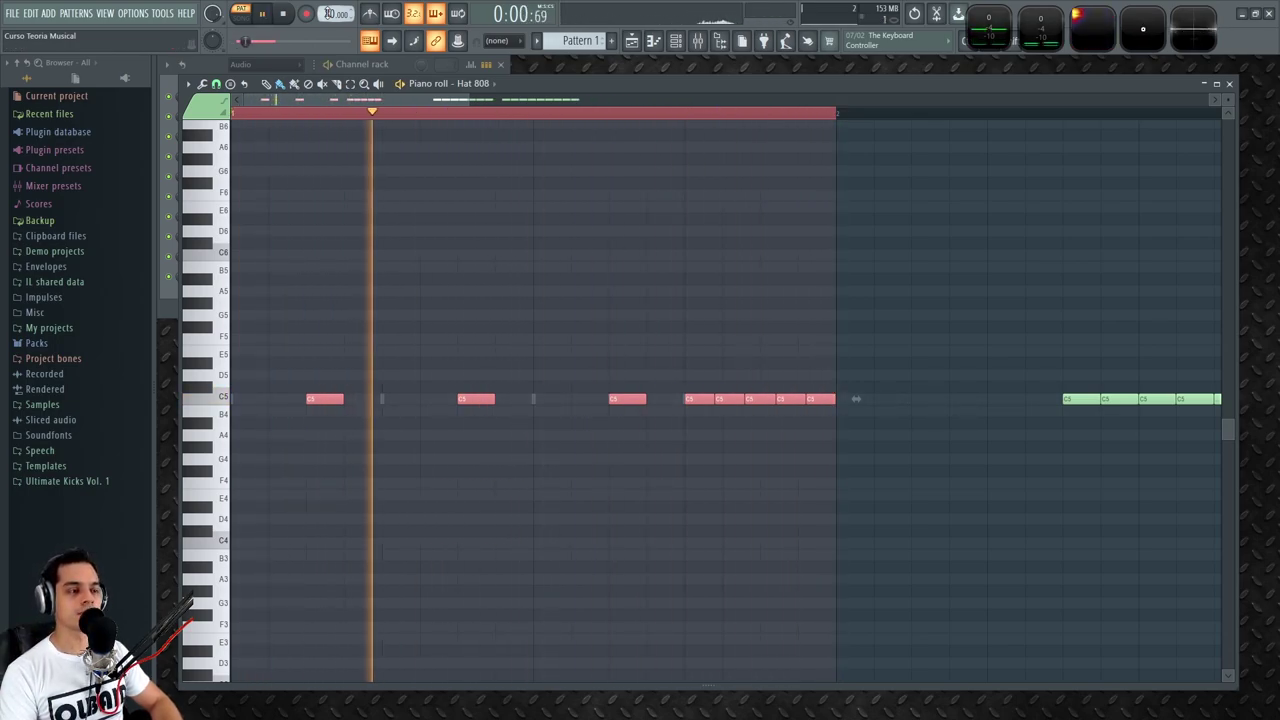
key(space)
- Delete the five-note roll from beat four of bar 1
right_click(699, 399)
right_click(730, 399)
right_click(761, 399)
right_click(791, 399)
right_click(821, 399)
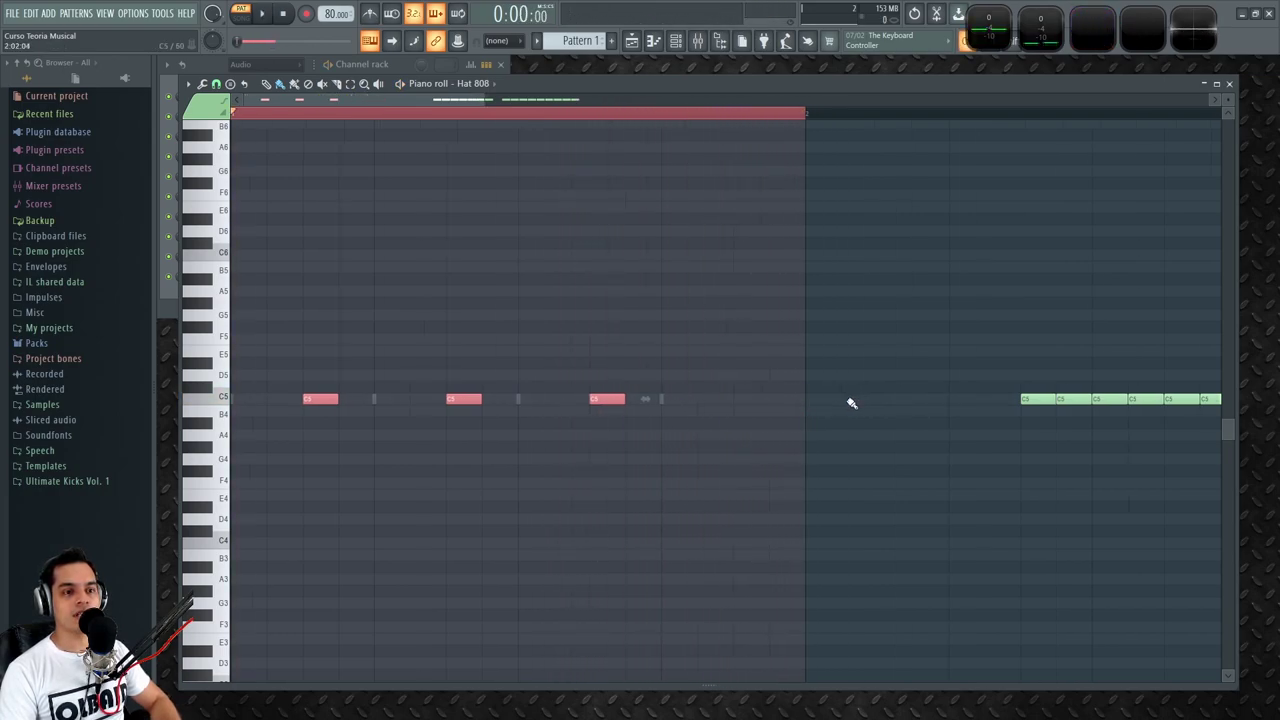
- Move the seven-note run to the start of beat four, scale it to fit within the beat and play it
drag(814, 357, 1022, 425)
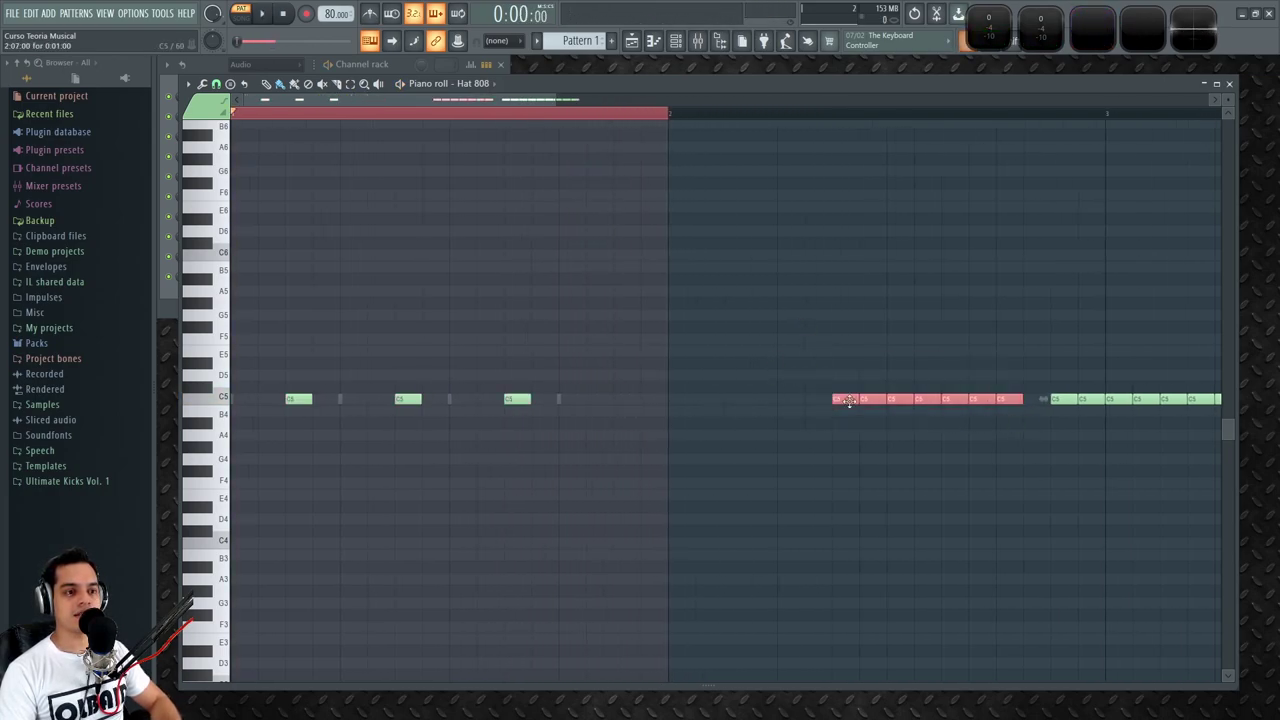
drag(849, 401, 573, 403)
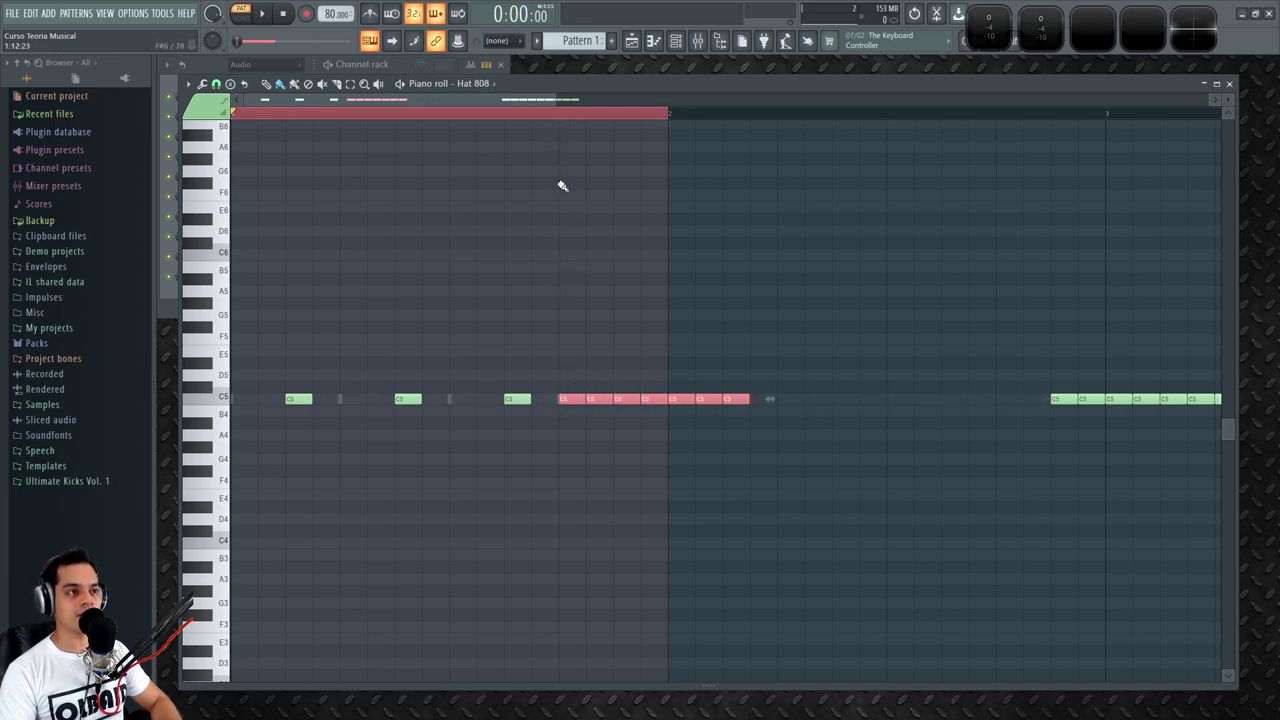
scroll(557, 374, up, 3)
drag(997, 408, 814, 435)
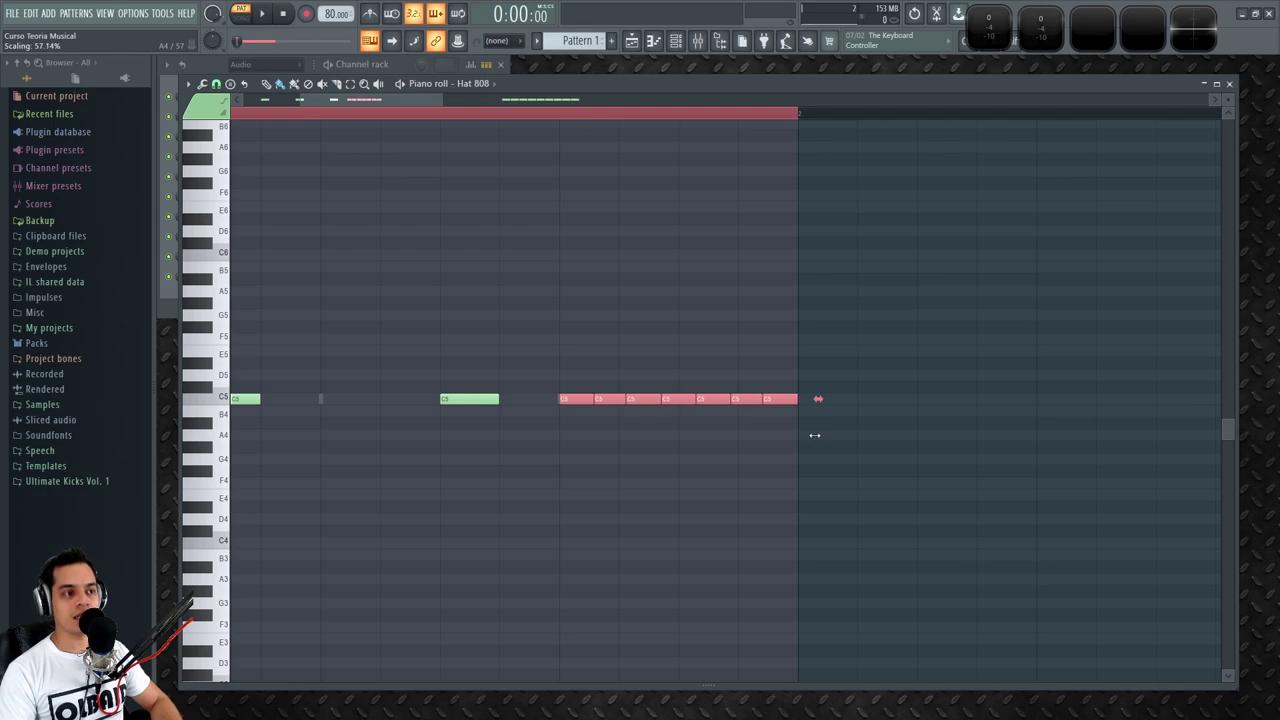
scroll(646, 409, down, 3)
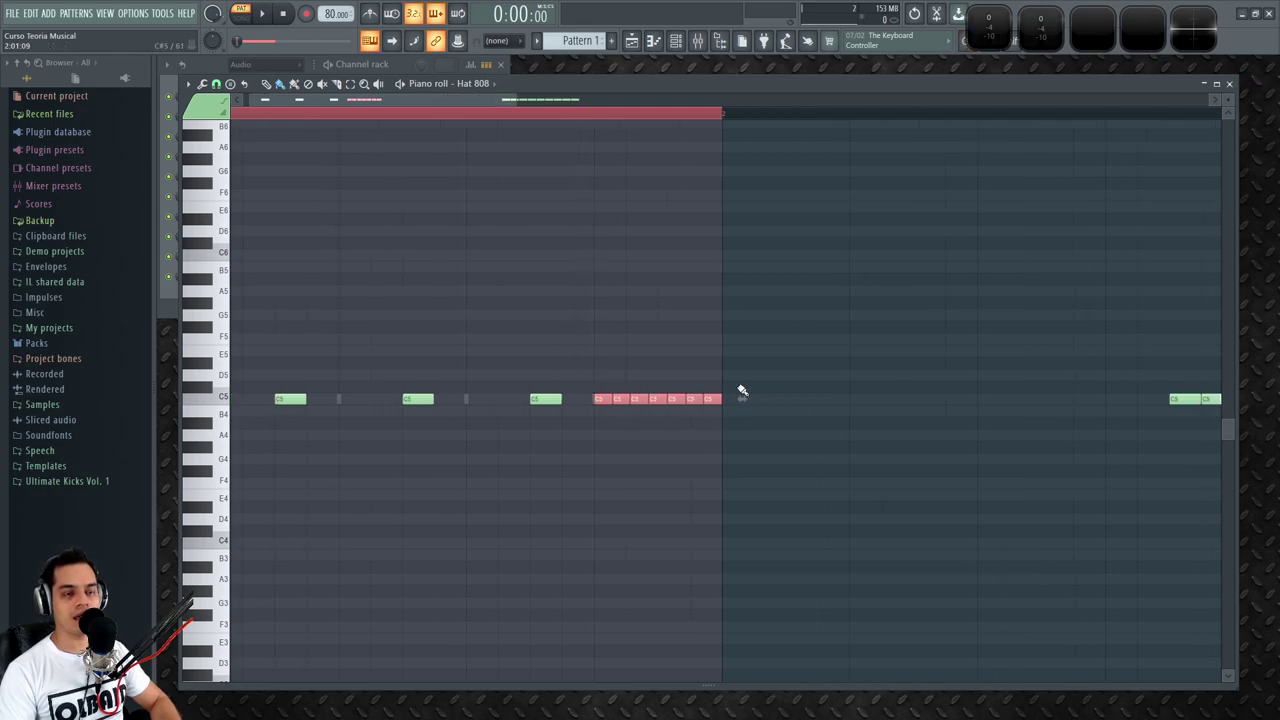
scroll(340, 117, up, 2)
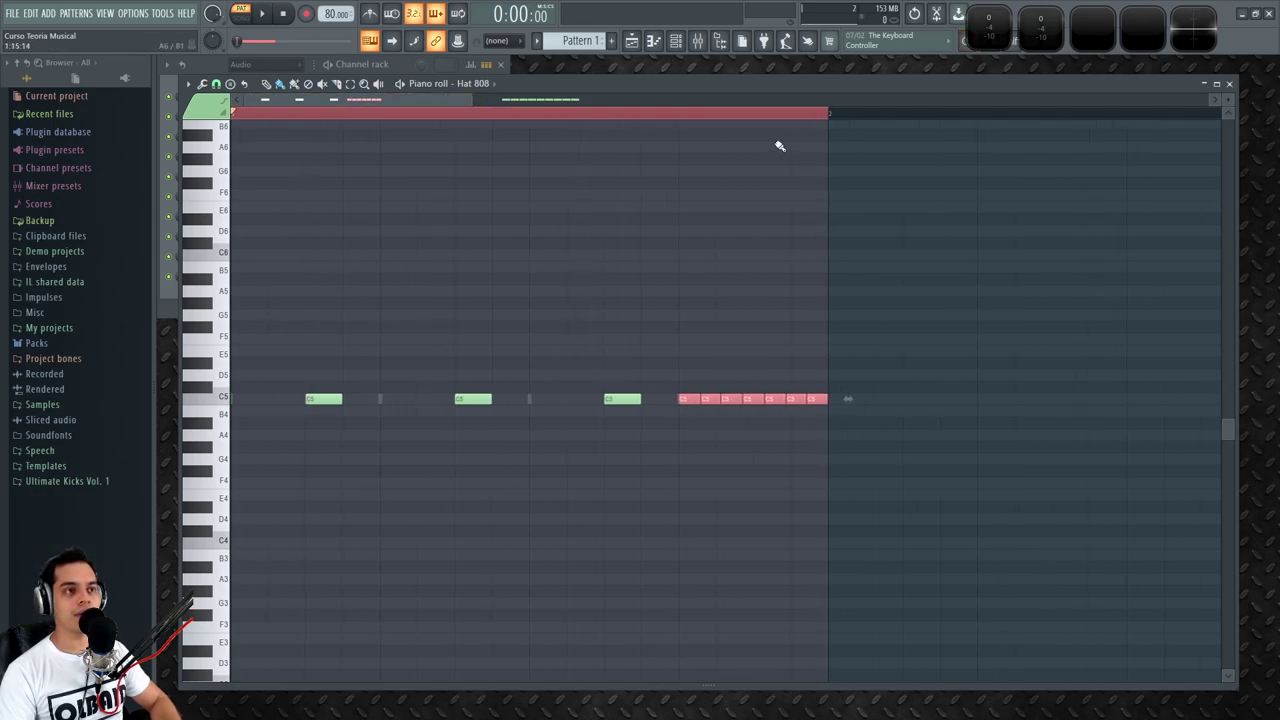
key(space)
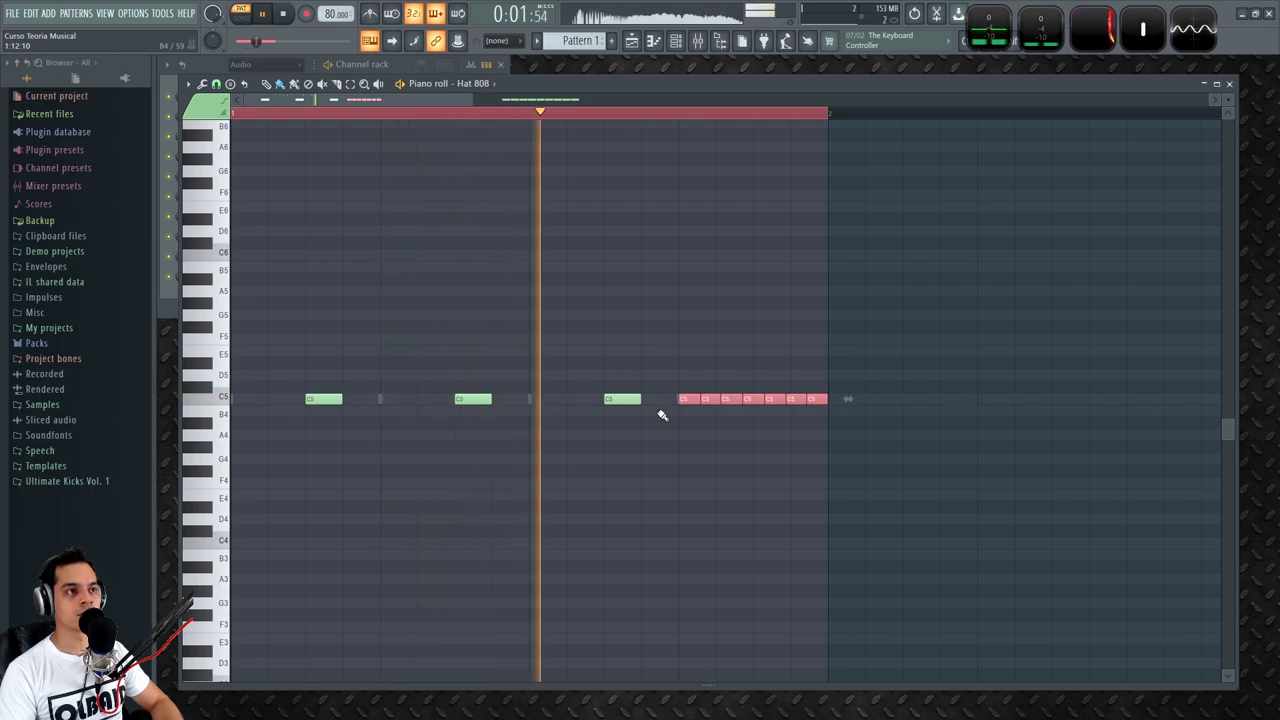
key(space)
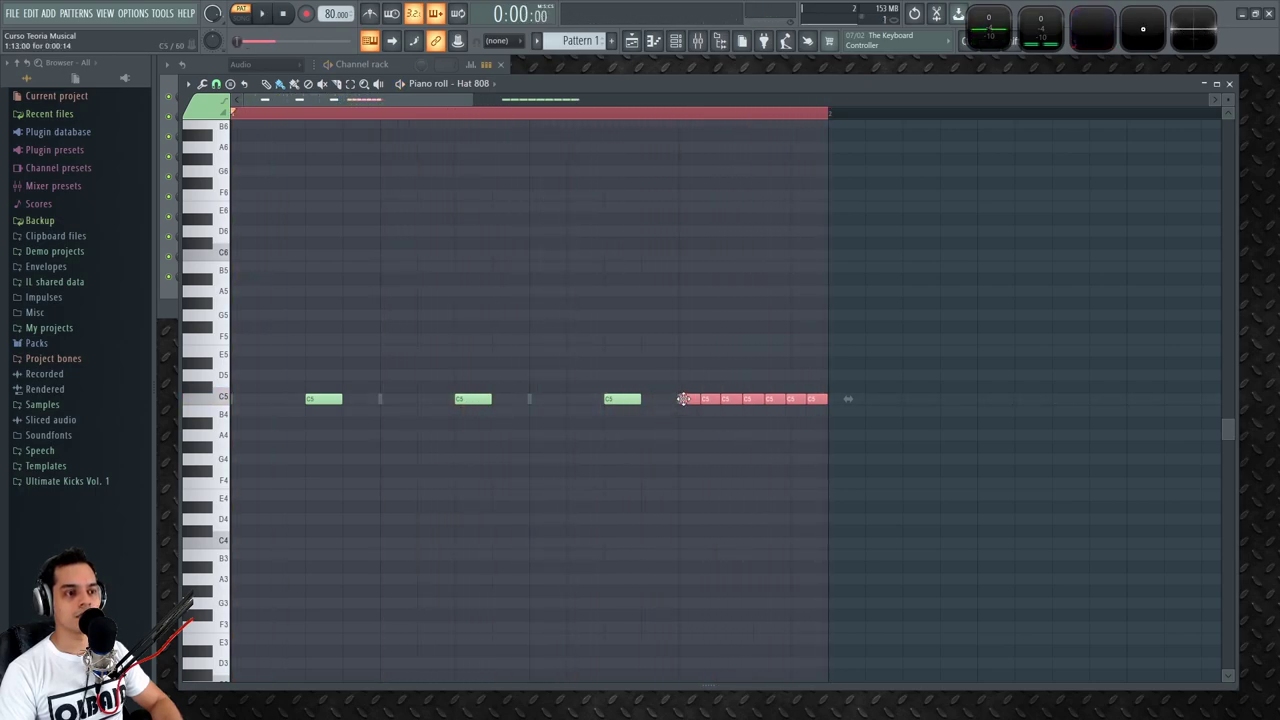
- Replace the seven-note roll in beat four with the nine-note run, scaled to fit the beat, and play it
right_click(684, 399)
scroll(843, 426, down, 2)
ctrl+drag(790, 371, 984, 430)
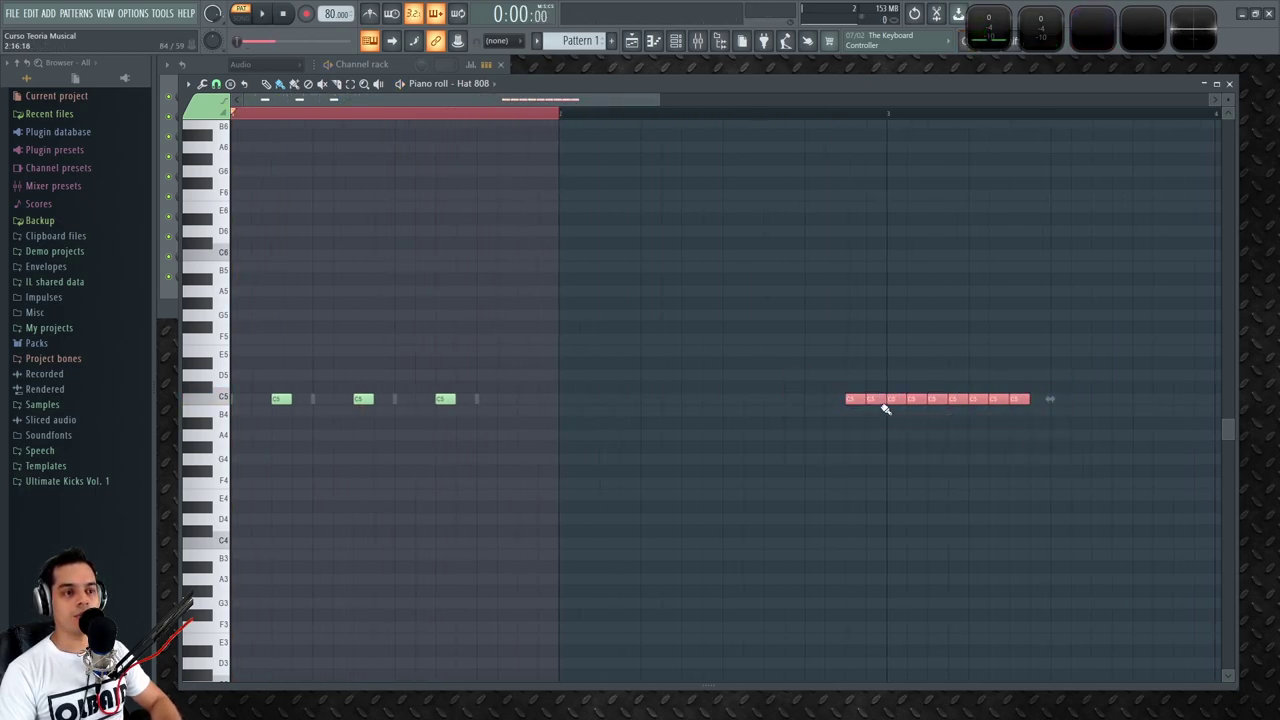
mouse_move(853, 401)
mouse_down()
mouse_move(524, 413)
mouse_move(480, 397)
mouse_up()
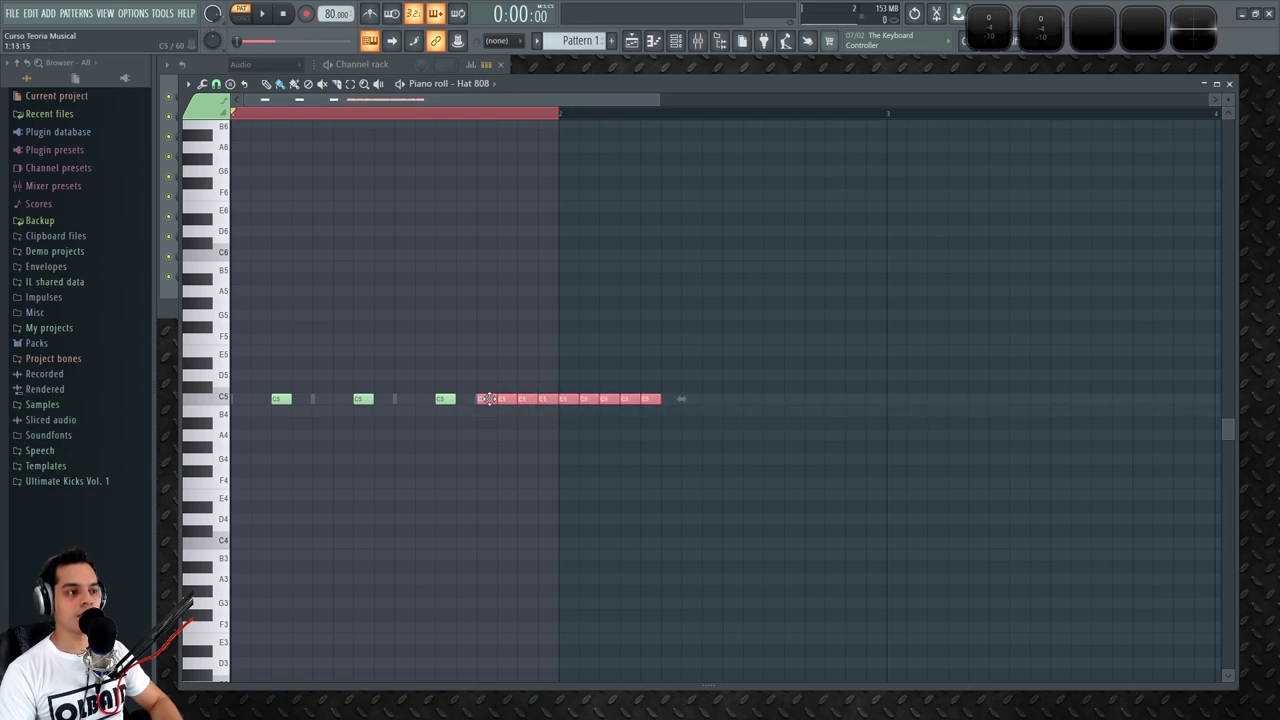
ctrl+scroll(477, 370, up, 3)
drag(967, 400, 697, 399)
key(space)
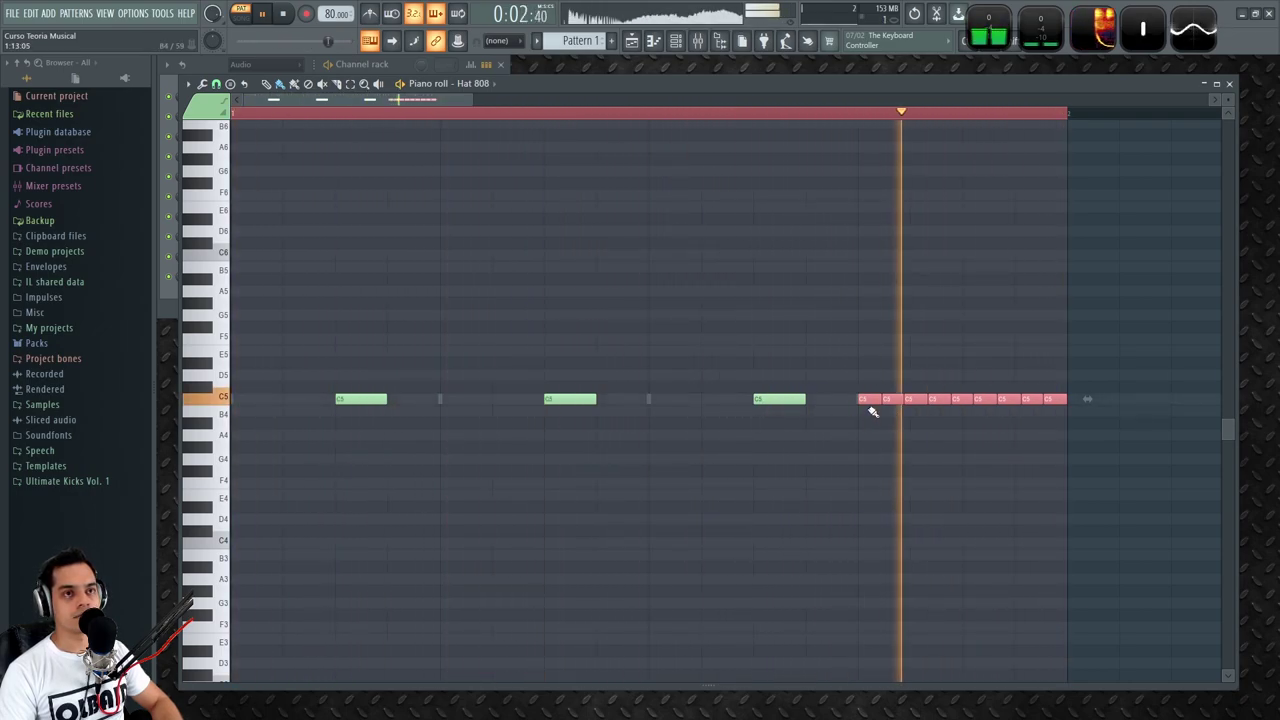
key(space)
- Delete all nine notes of the roll in beat four
right_click(900, 400)
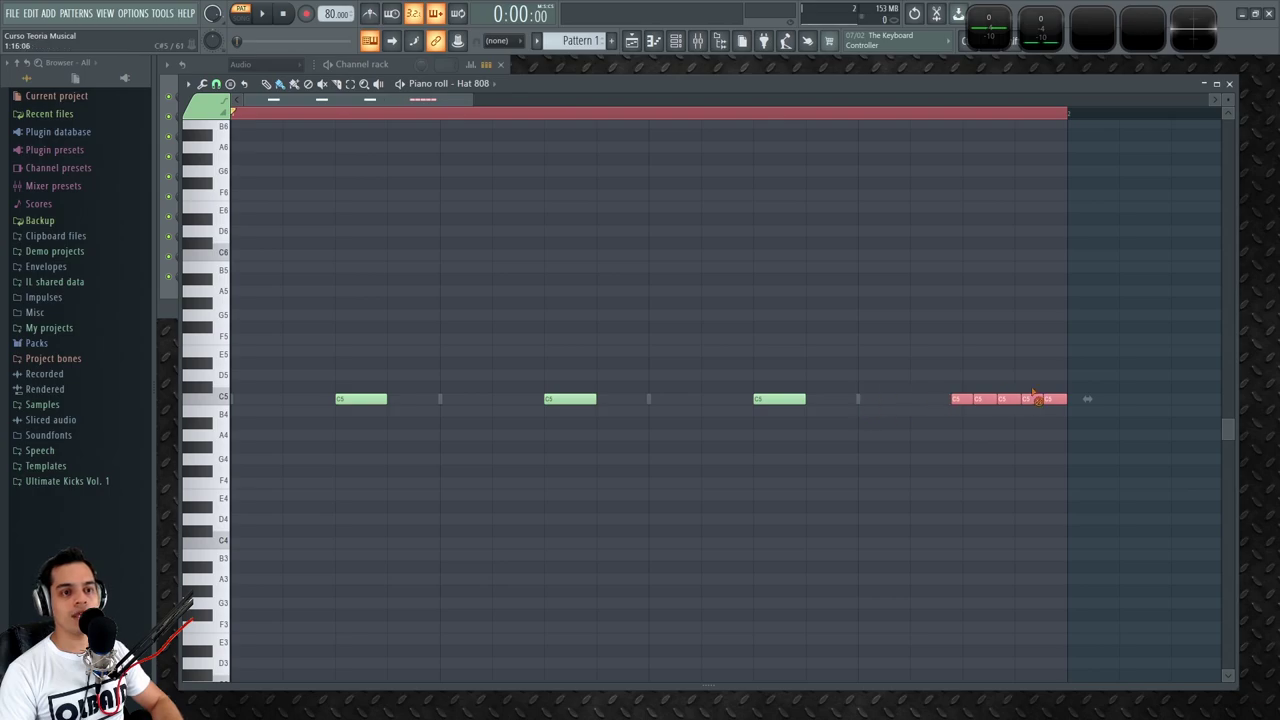
right_click(1040, 400)
right_click(960, 400)
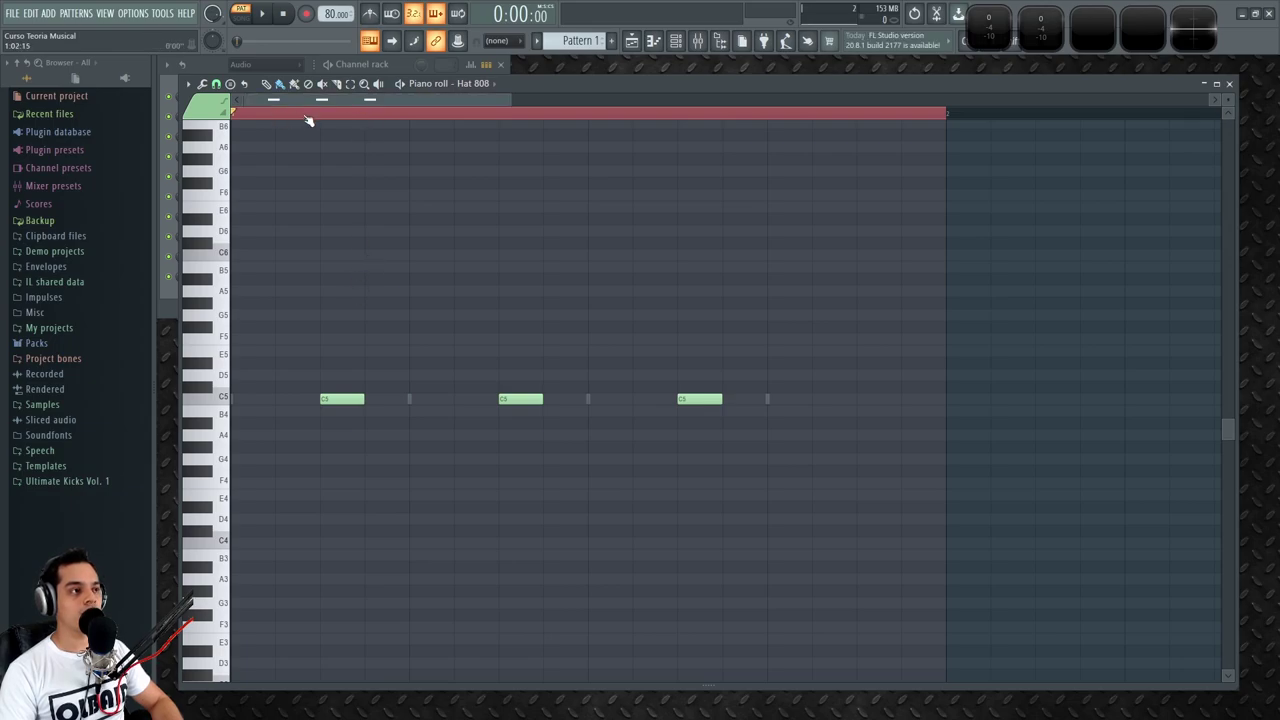
- Set the snap to 1/3 beat and delete the C5 notes in beats one and two
click(203, 85)
click(216, 86)
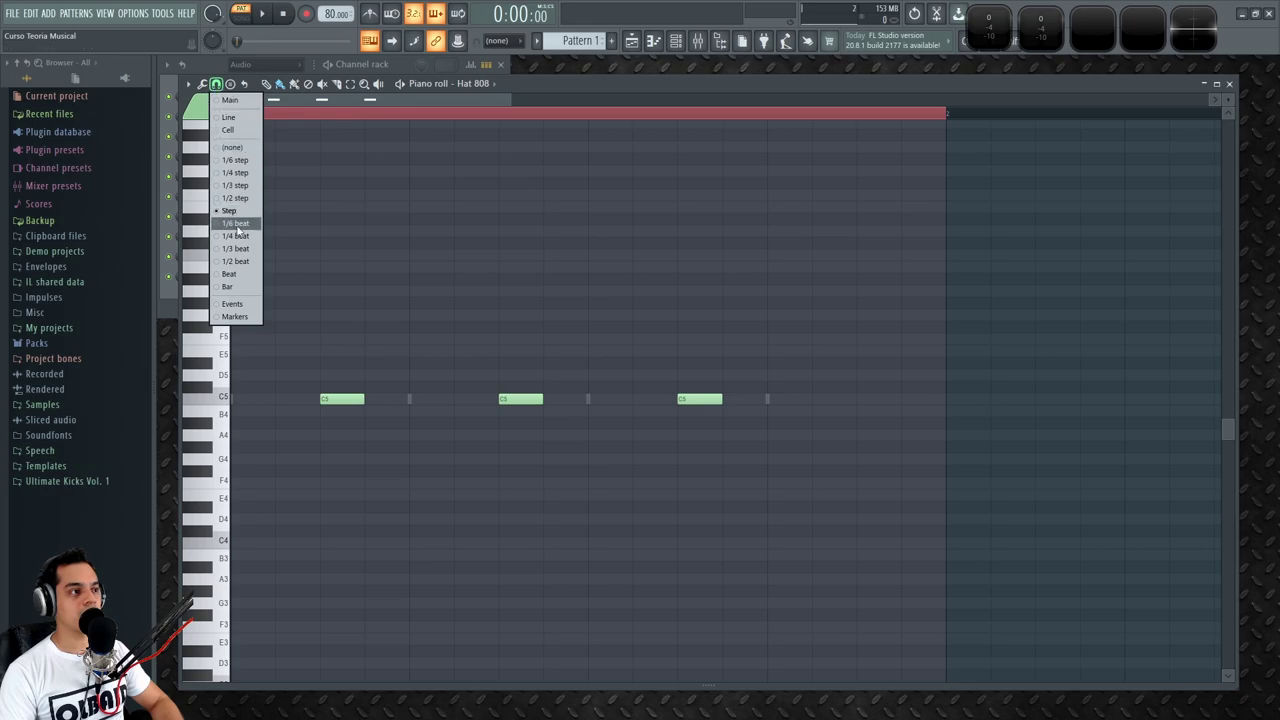
click(233, 250)
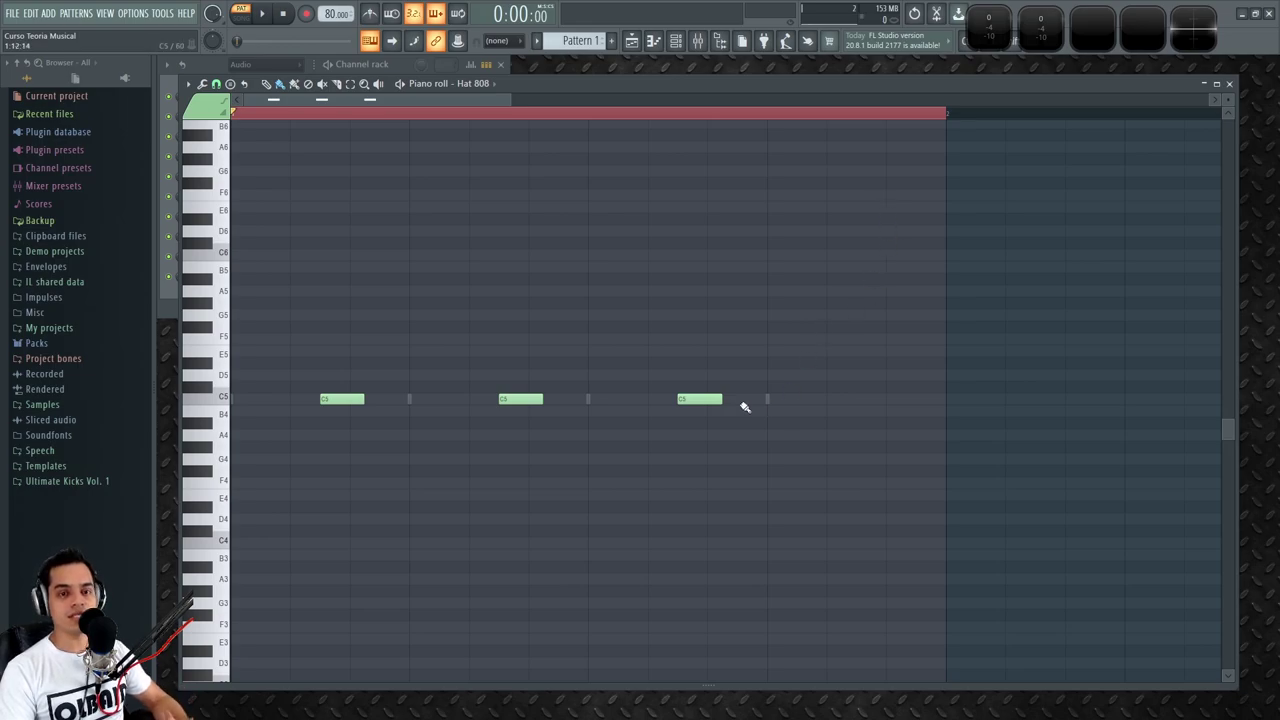
right_click(338, 400)
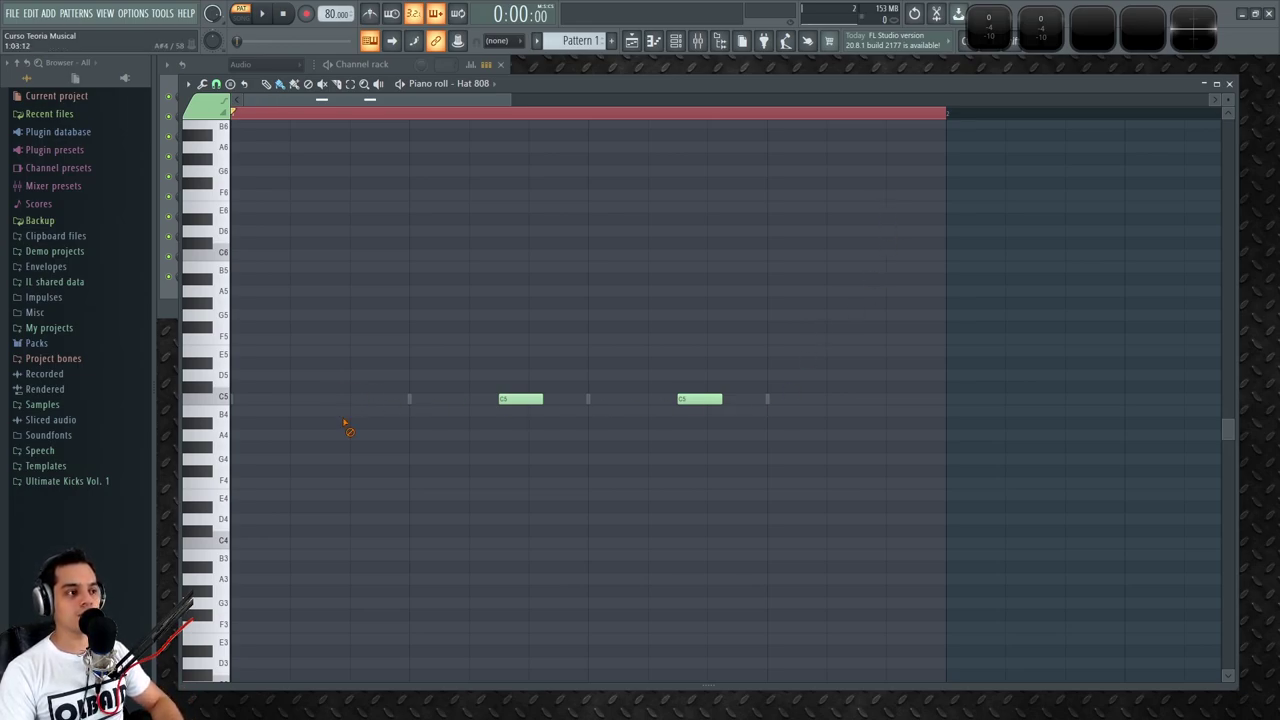
right_click(520, 399)
right_click(360, 399)
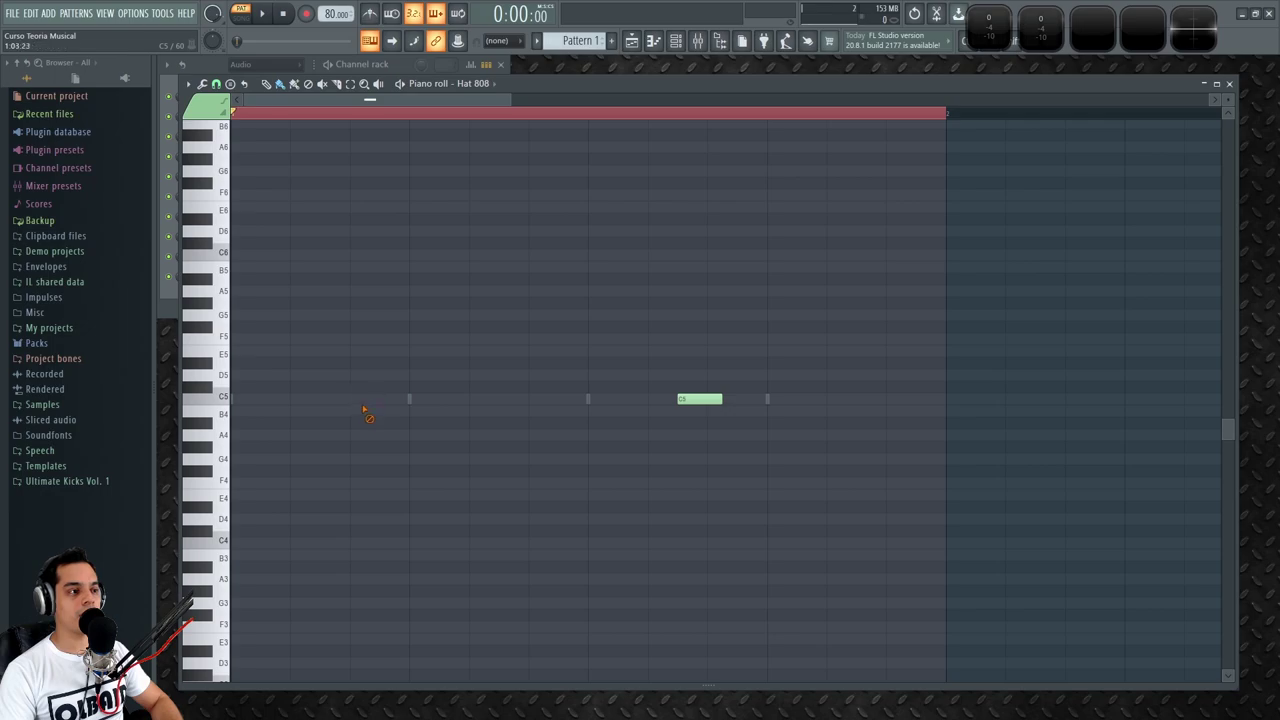
- Place a C5 note on the last third of each of the four beats, replacing the old beat three note, and play the bar
click(352, 400)
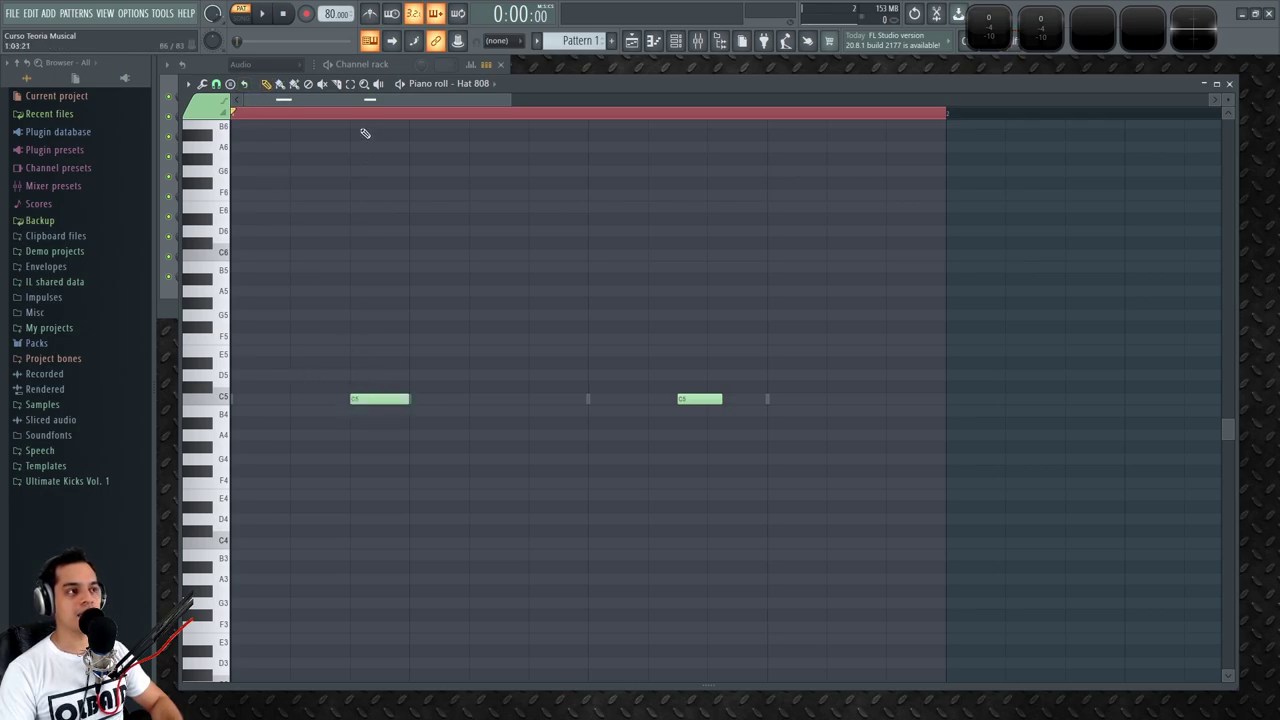
click(530, 400)
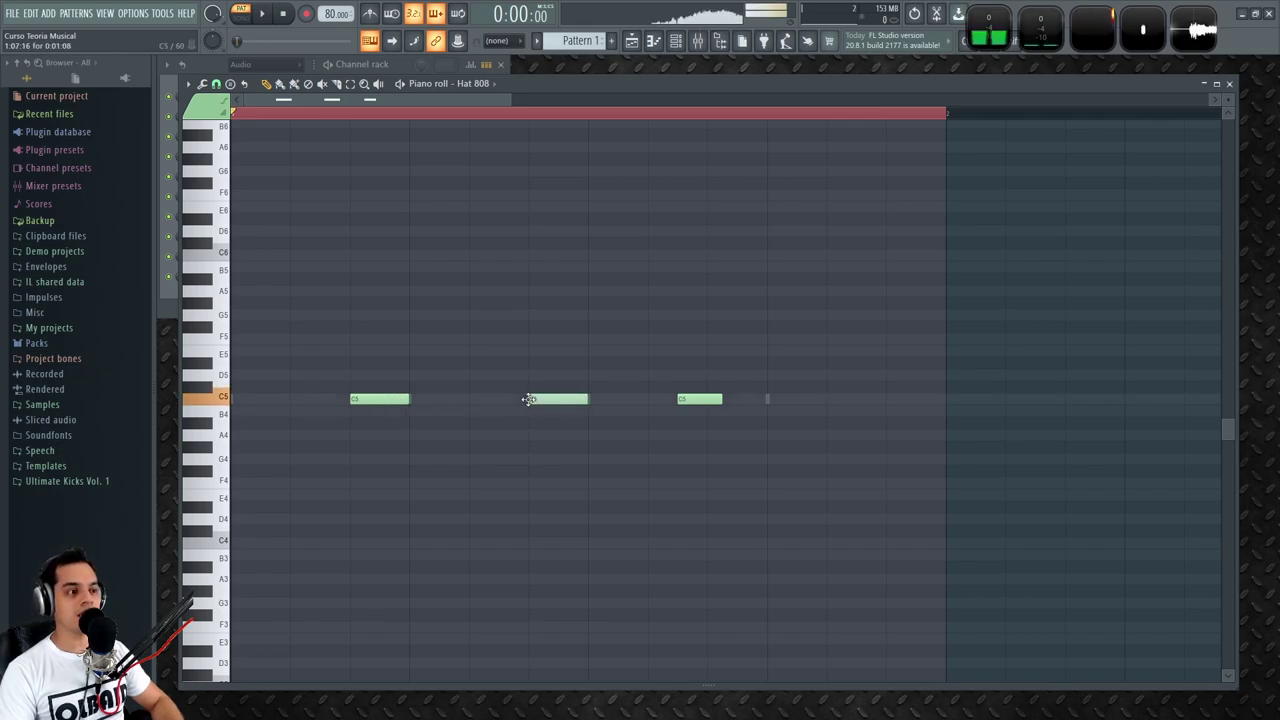
right_click(695, 402)
click(709, 400)
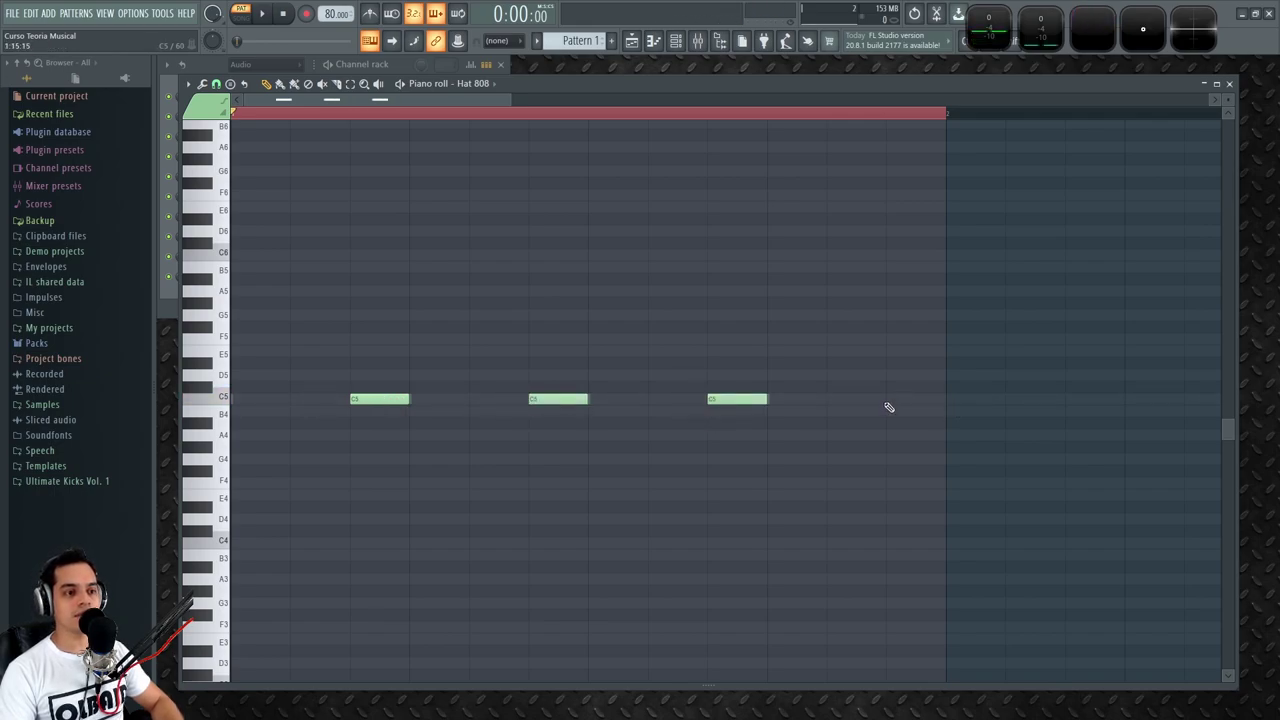
click(888, 401)
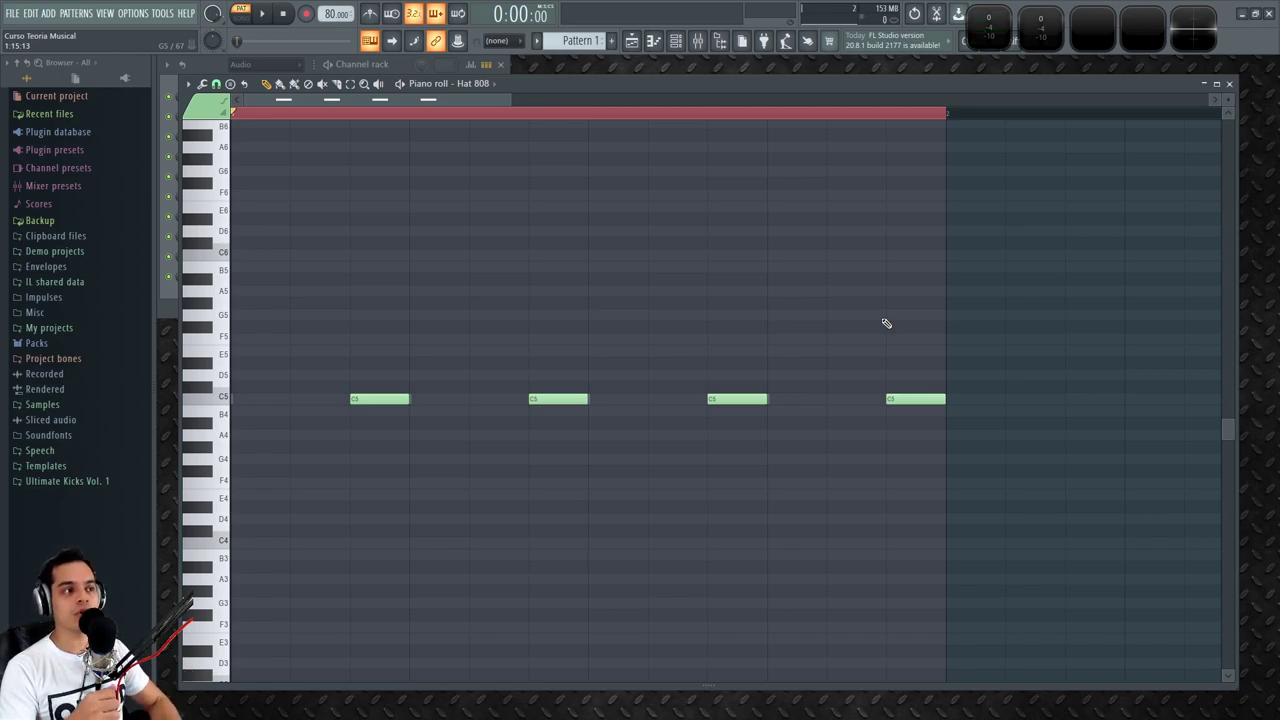
key(space)
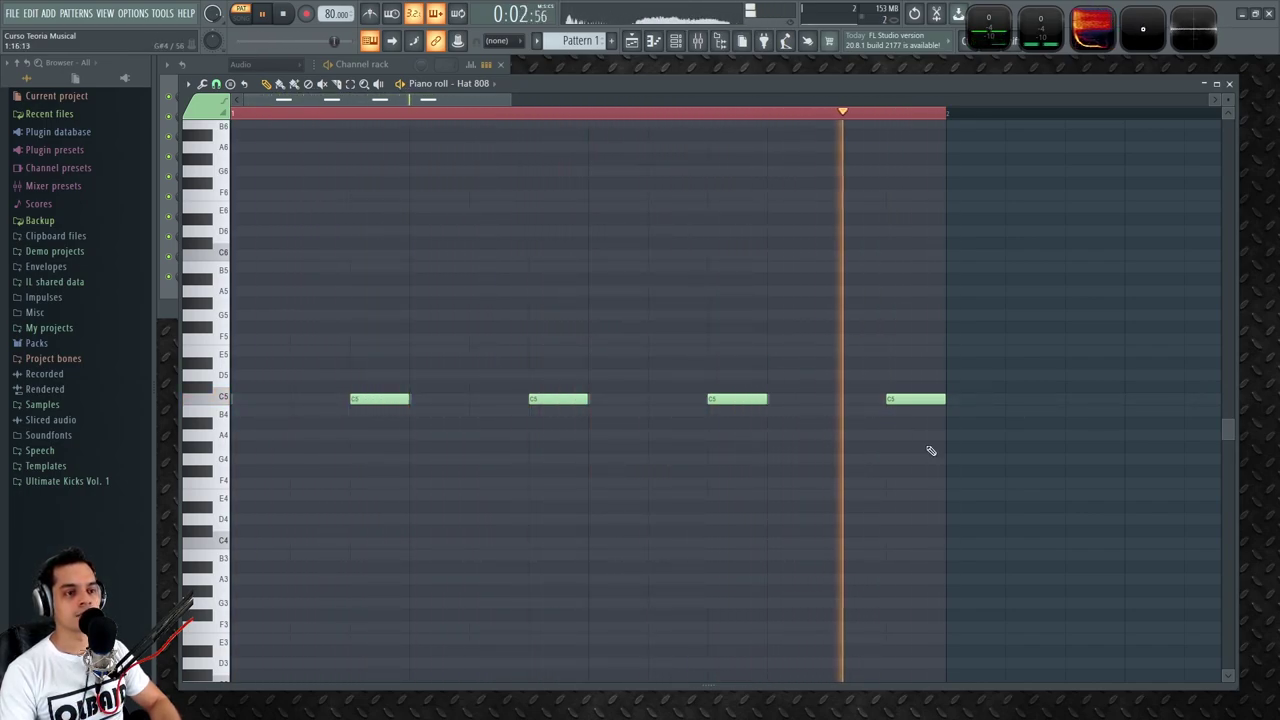
key(space)
- Duplicate the four C5 notes onto the middle third of each beat
mouse_move(1083, 534)
mouse_down()
mouse_move(534, 440)
mouse_move(391, 380)
mouse_move(331, 403)
mouse_move(374, 405)
mouse_move(328, 402)
mouse_up()
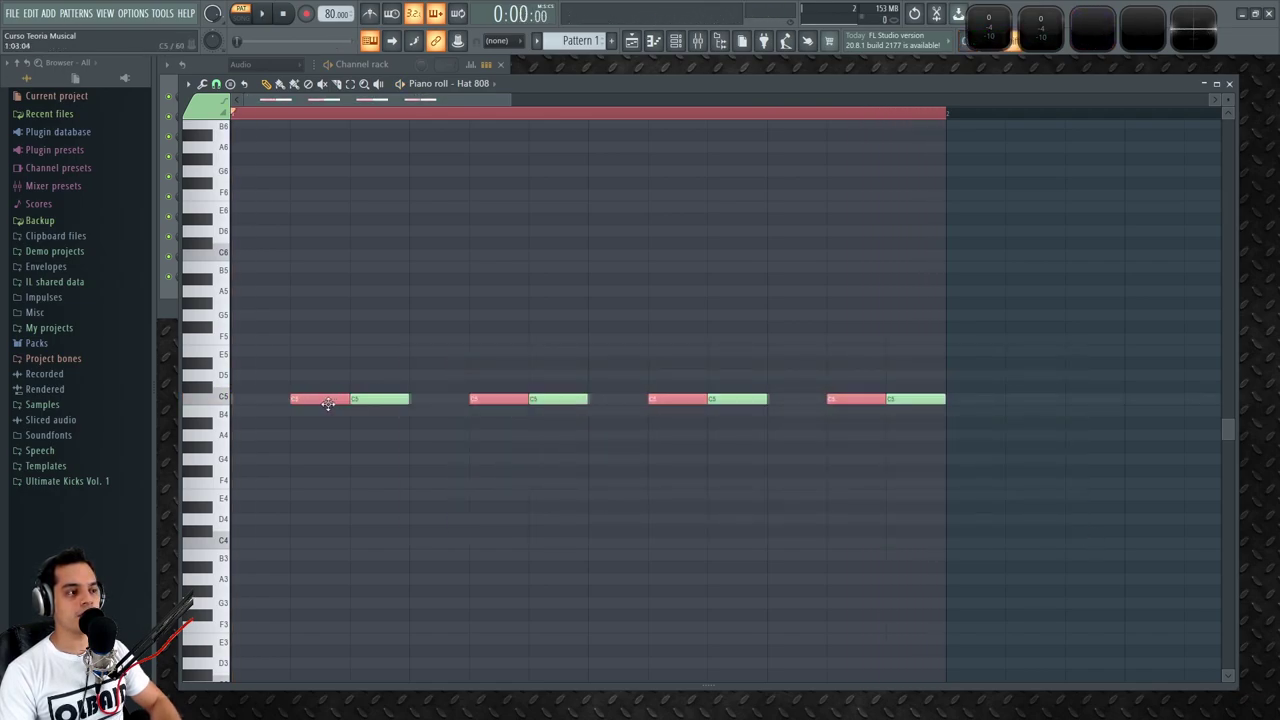
- Play the bar, then duplicate the four selected C5 notes onto the first third of each beat and play the full triplet pattern
key(space)
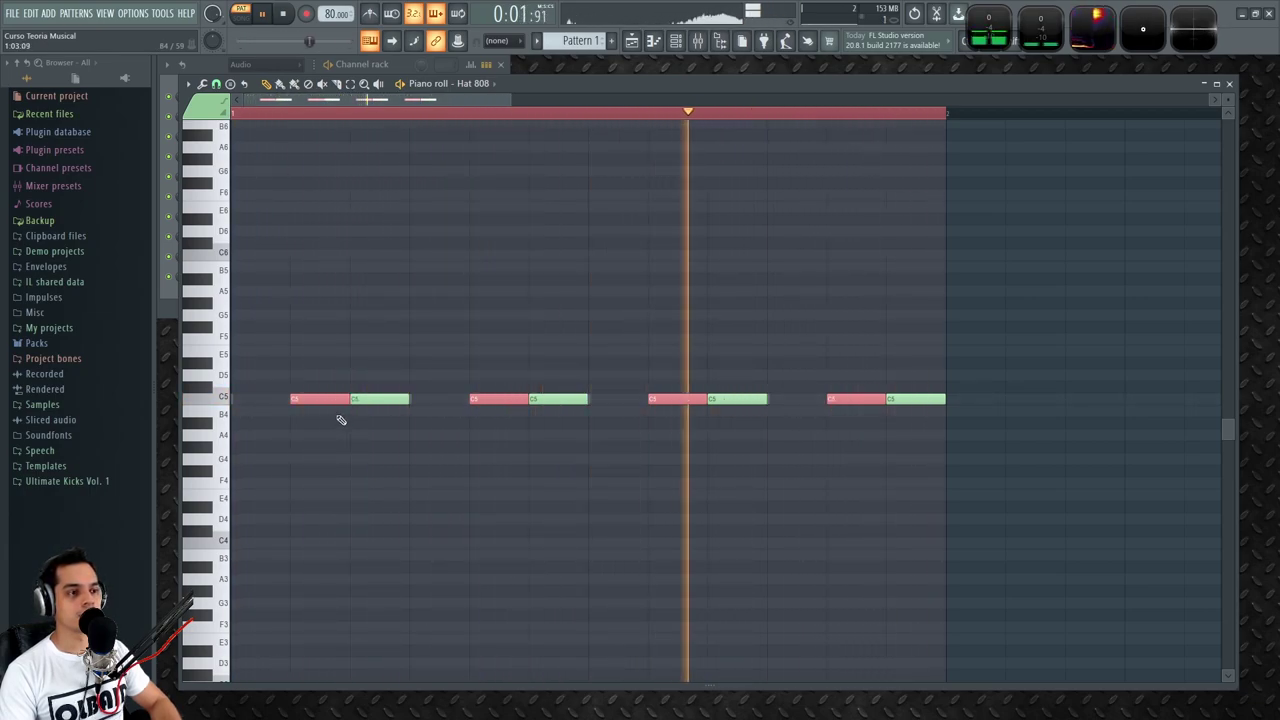
key(space)
drag(329, 399, 269, 400)
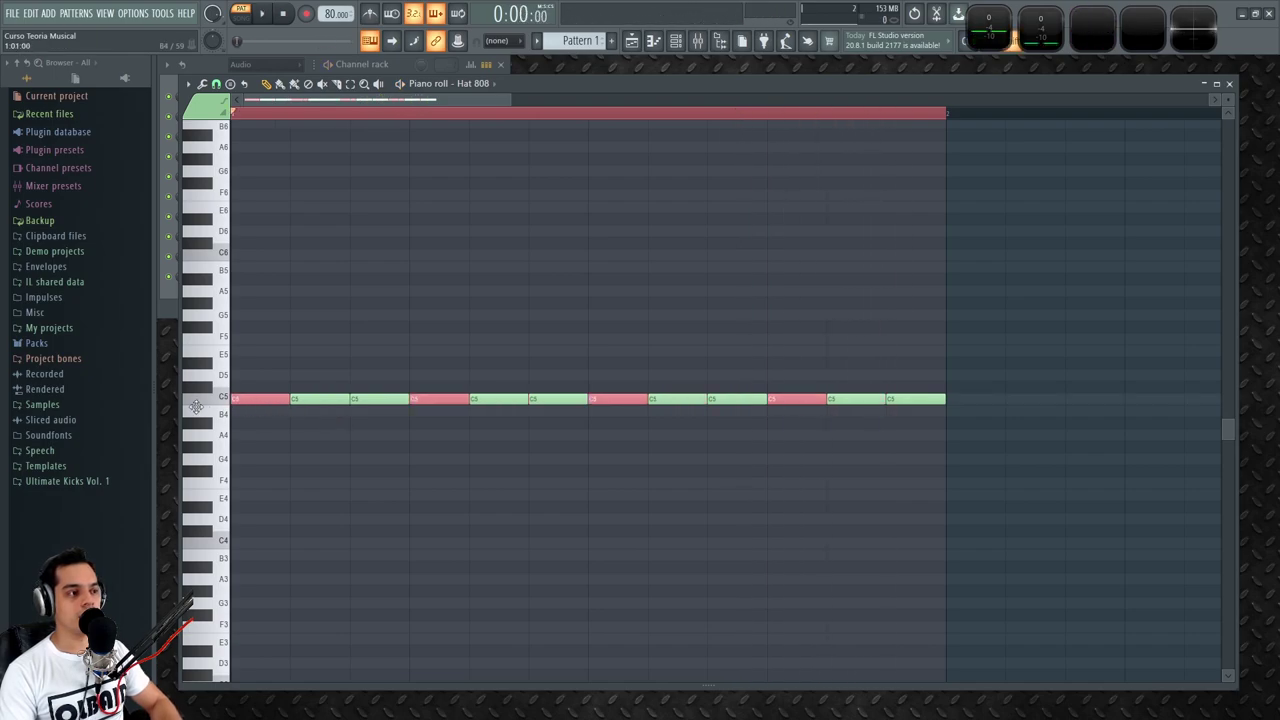
key(space)
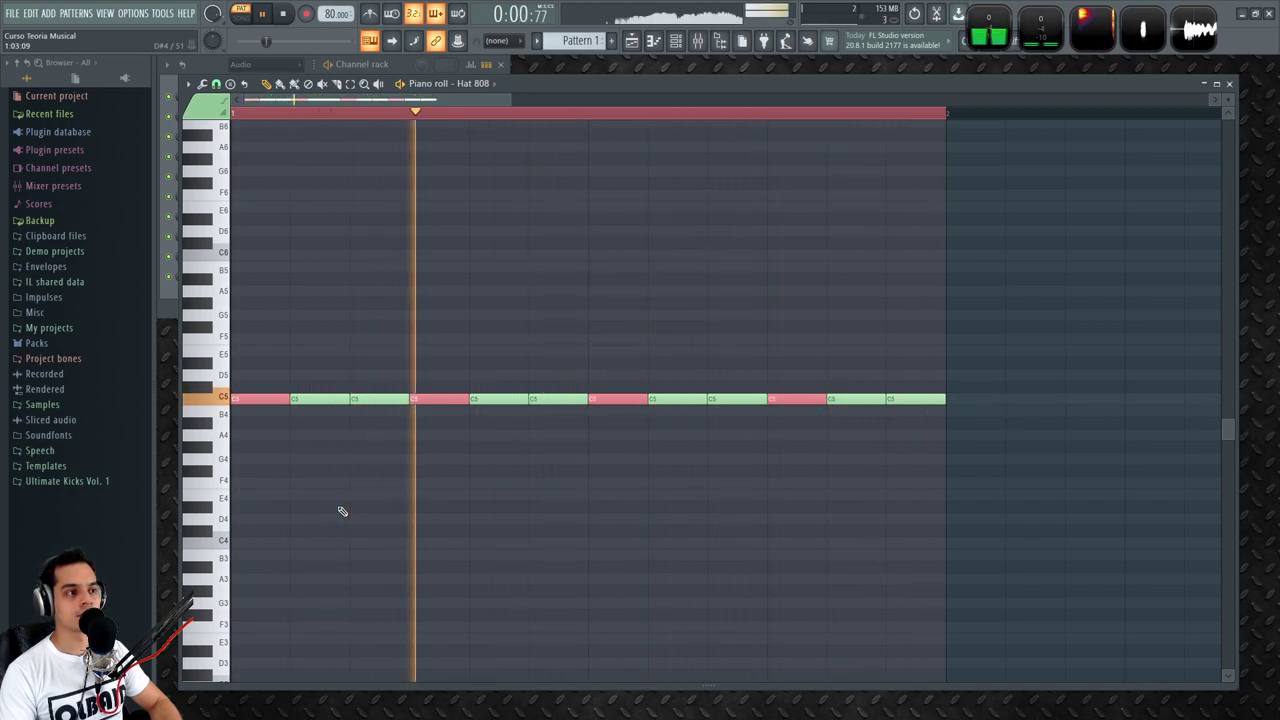
key(space)
- Extend beat four's triplet to five C5 notes, compress the five notes to fit within the beat, and play the bar
drag(980, 400, 916, 428)
click(804, 440)
drag(1004, 528, 620, 410)
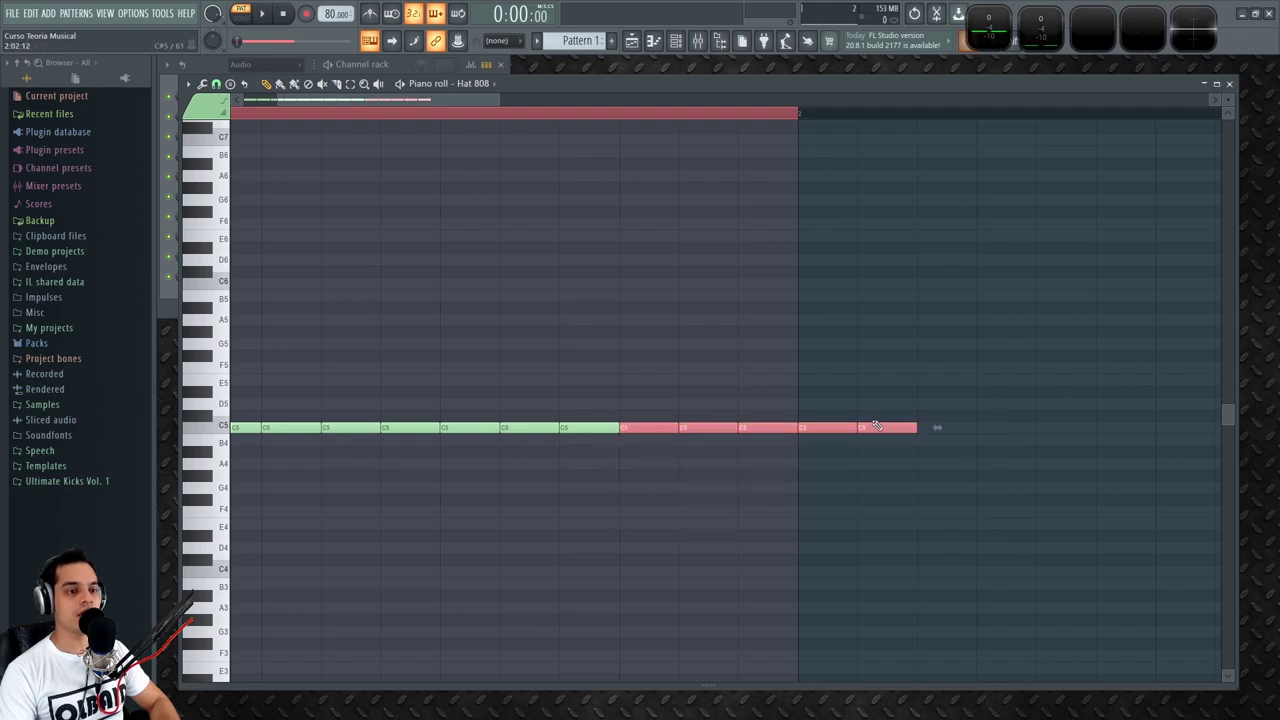
drag(940, 428, 823, 441)
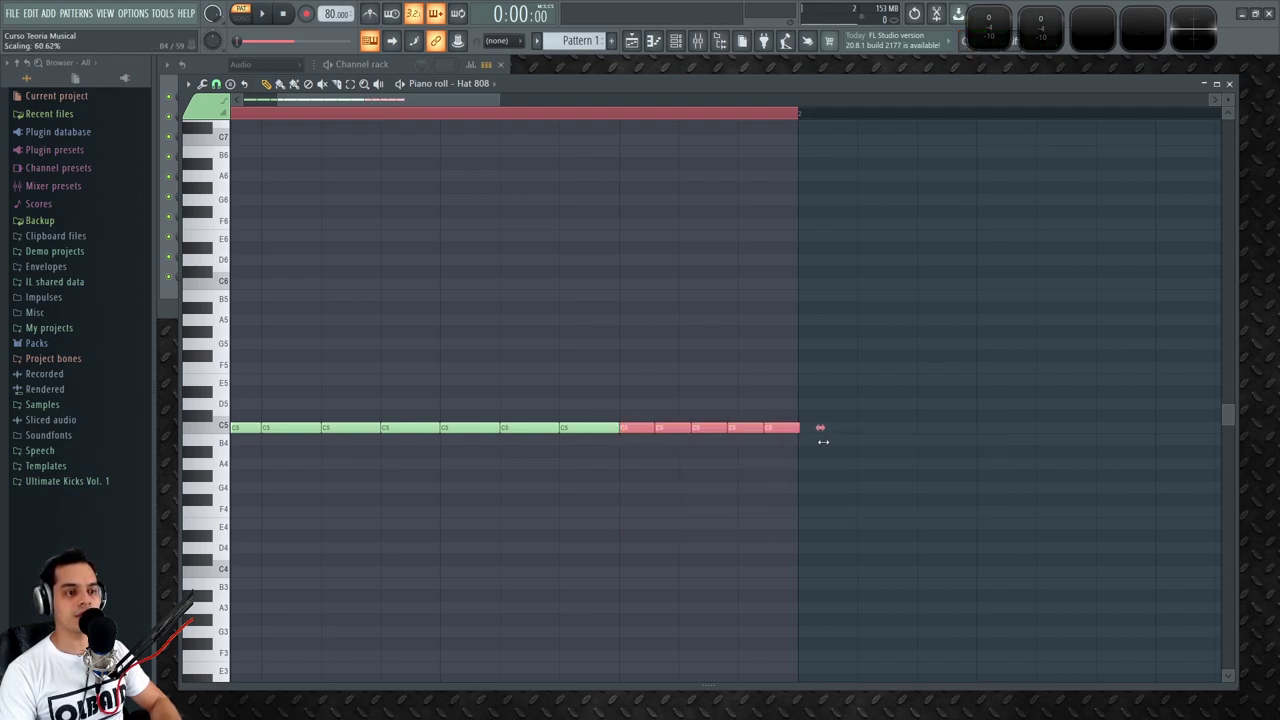
key(space)
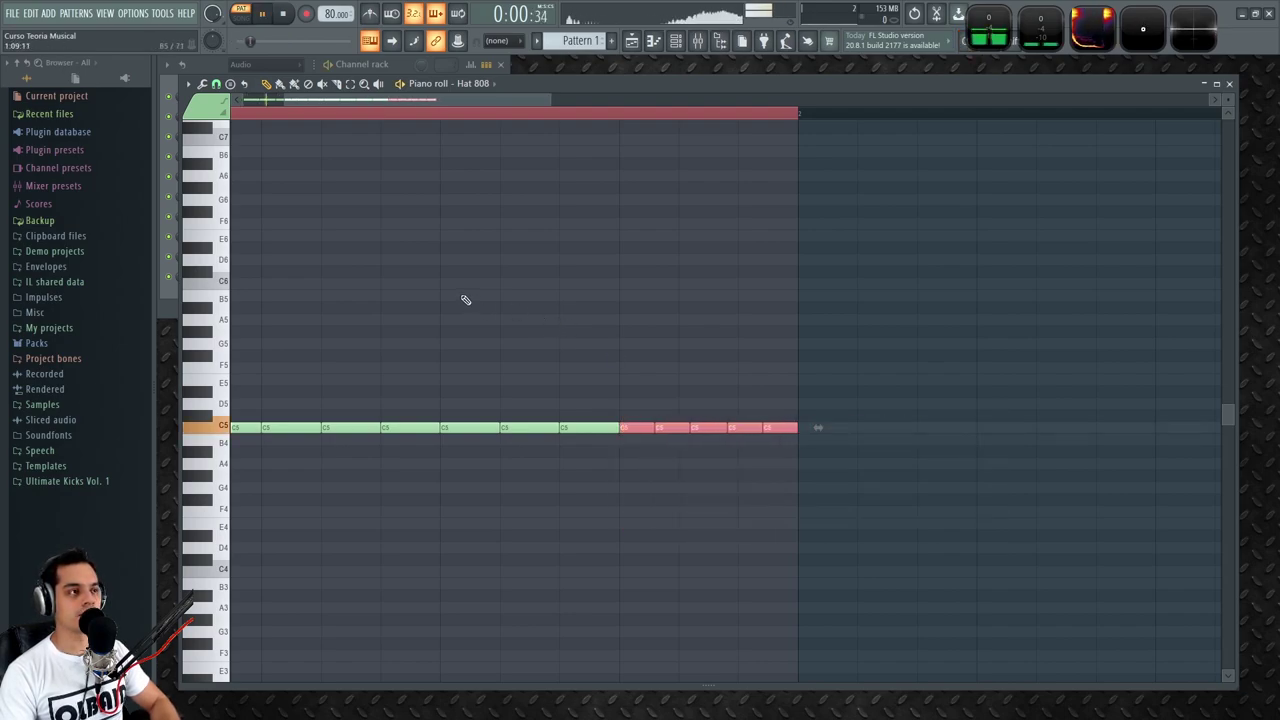
click(463, 297)
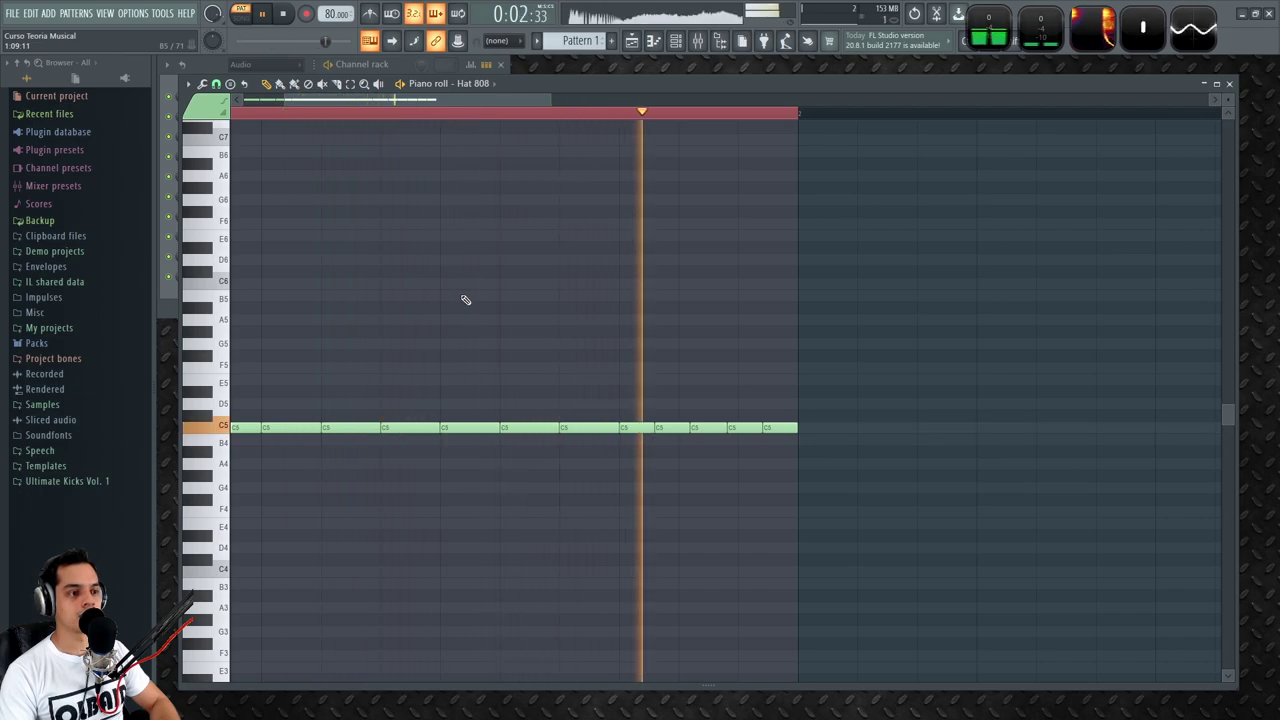
scroll(280, 110, down, 2)
scroll(280, 110, up, 4)
key(space)
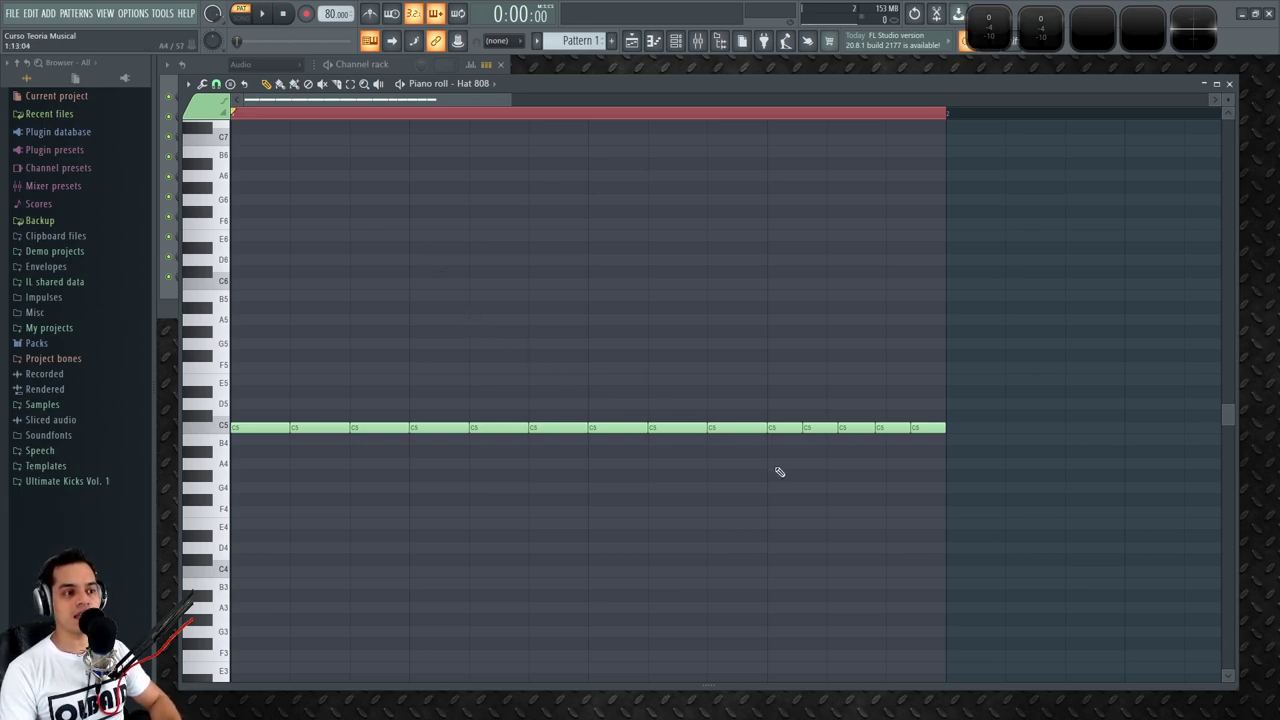
scroll(776, 472, up, 2)
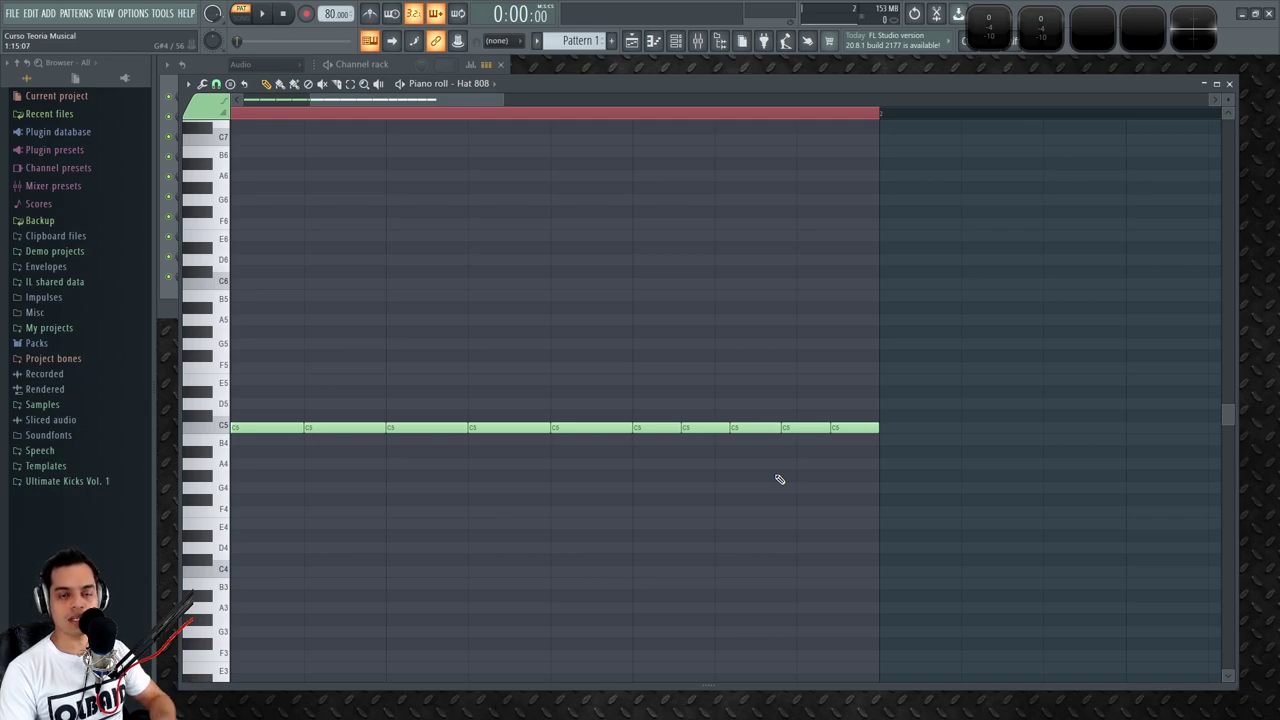
scroll(466, 114, down, 2)
scroll(309, 157, up, 3)
scroll(336, 101, left, 1)
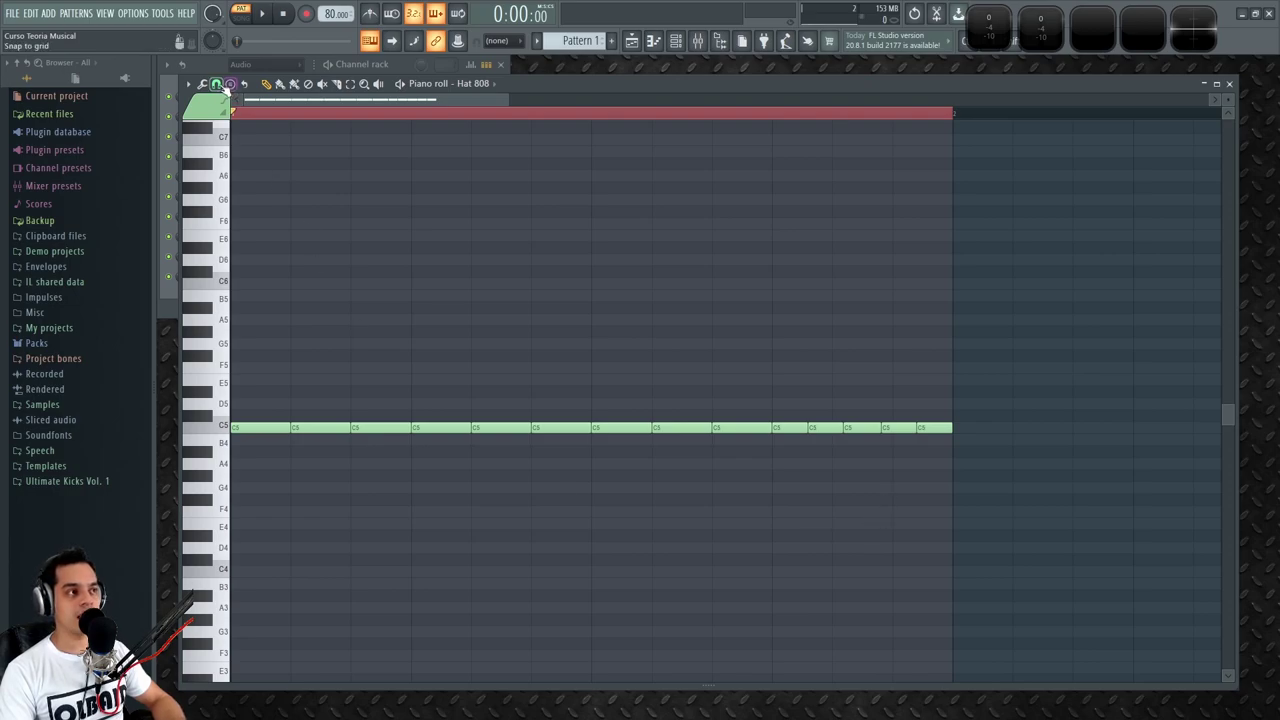
click(216, 84)
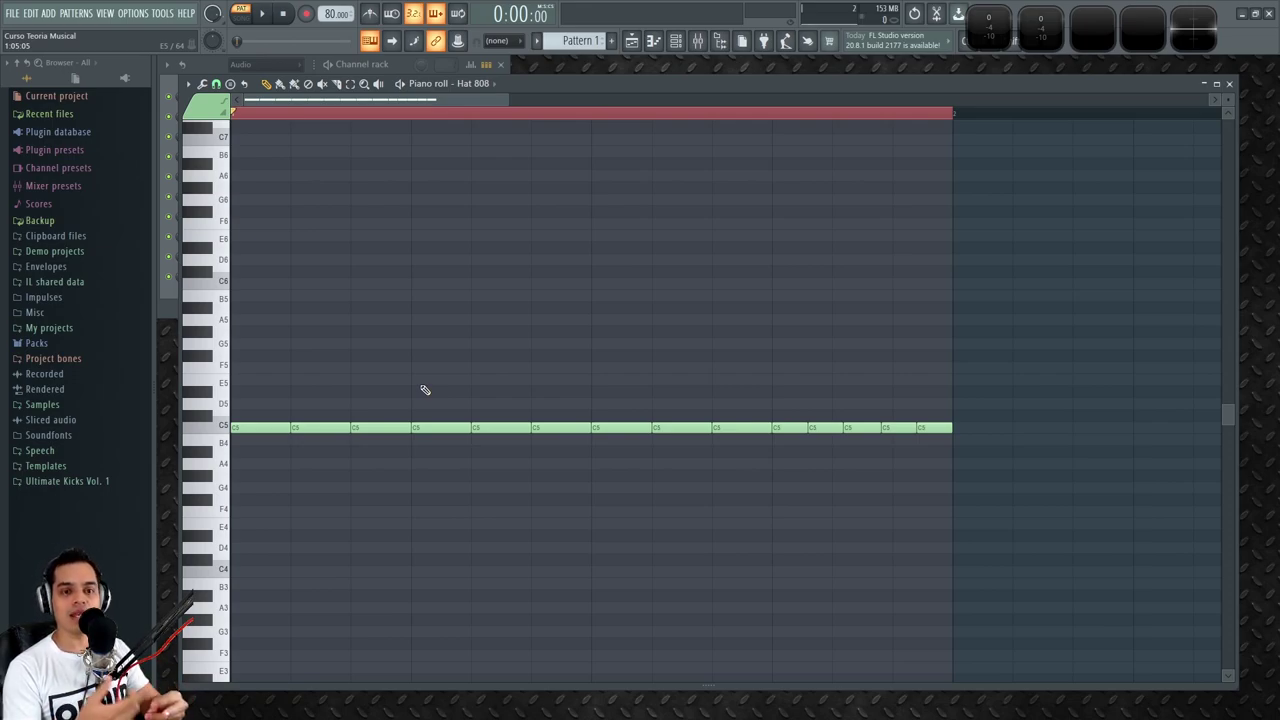
- Bring up the channel rack, play the hat pattern with the kick and clap, and return to the piano roll
click(415, 66)
key(space)
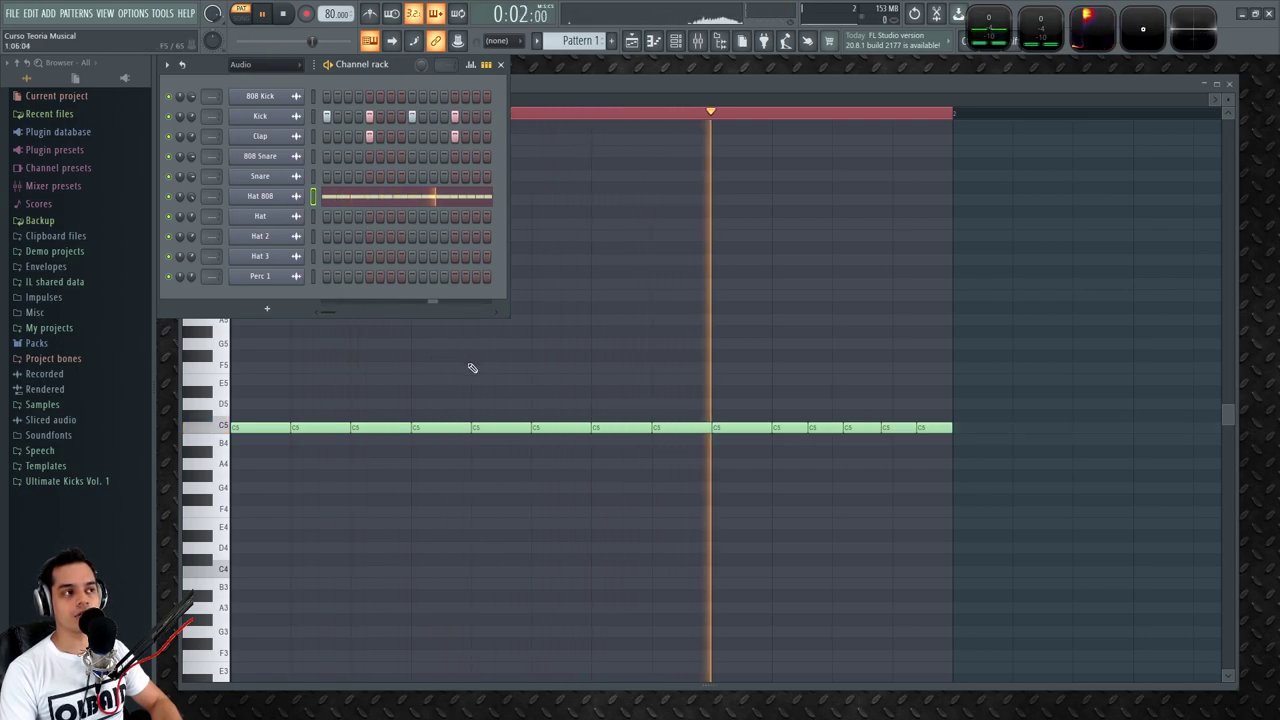
click(520, 386)
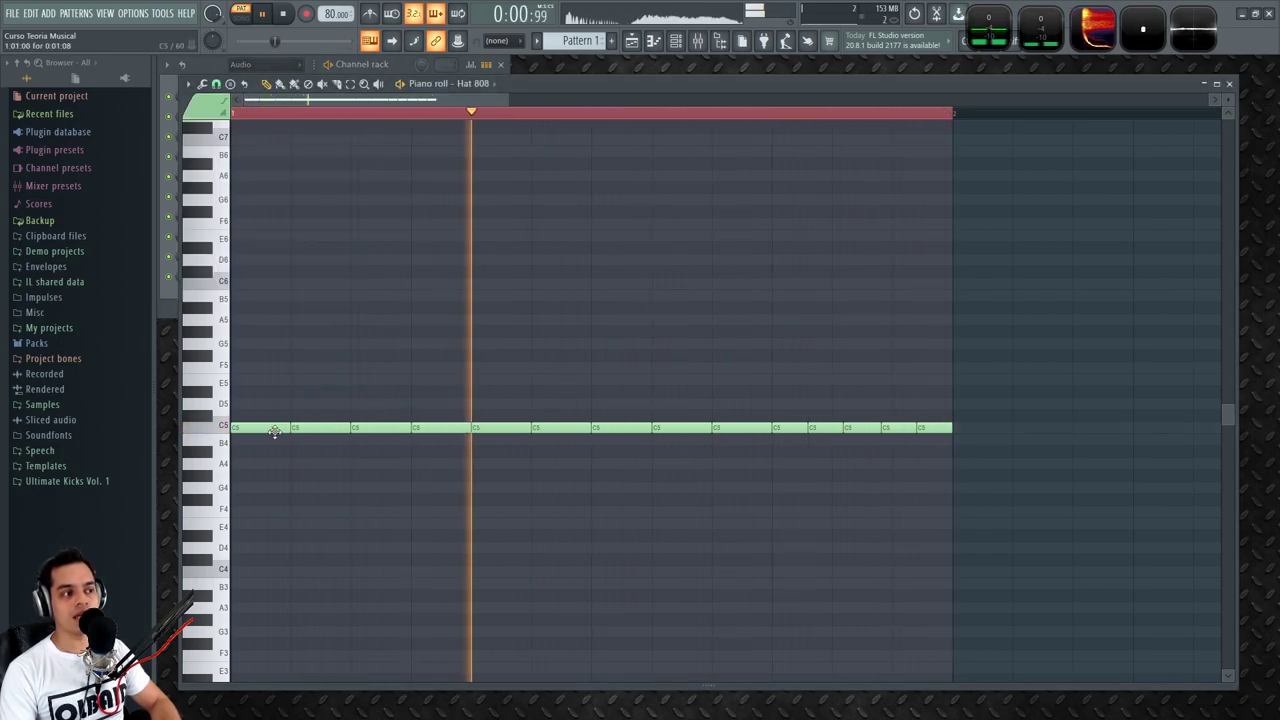
key(space)
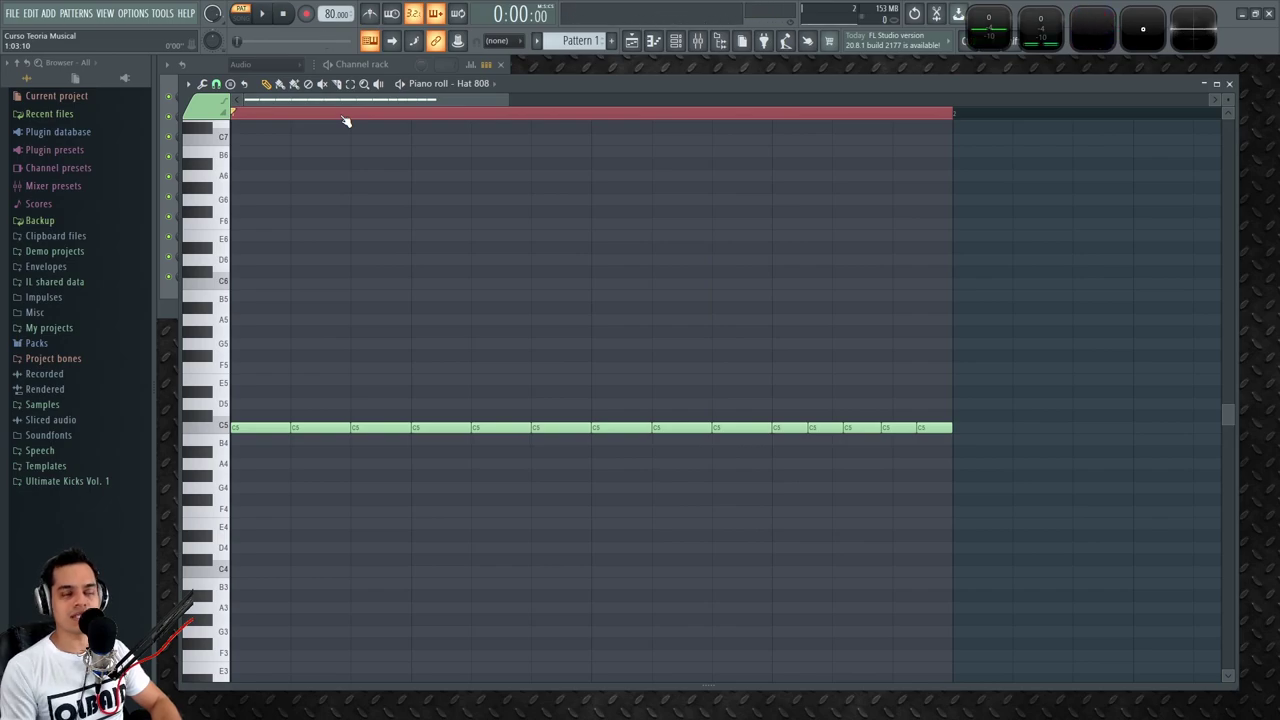